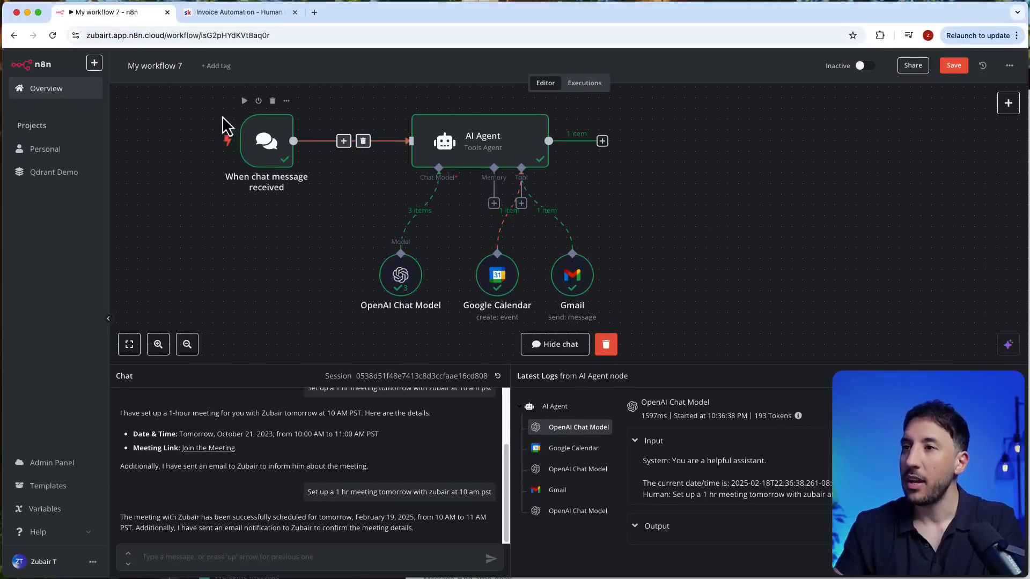
Step: Delete all existing nodes from the workflow and add a chat message trigger, placing it toward the canvas's left half
left_click_drag(184, 110, 703, 321)
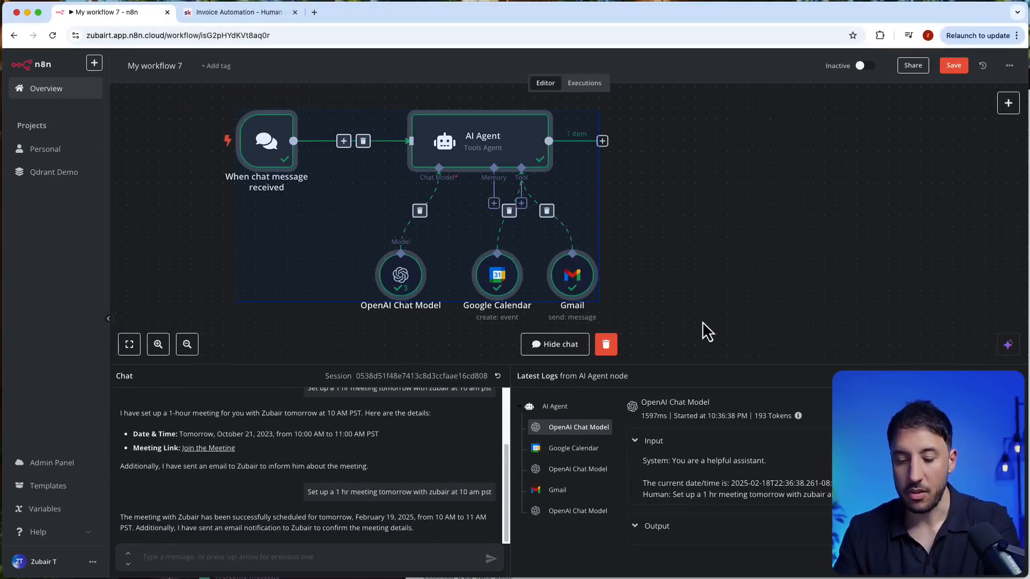
key("Delete")
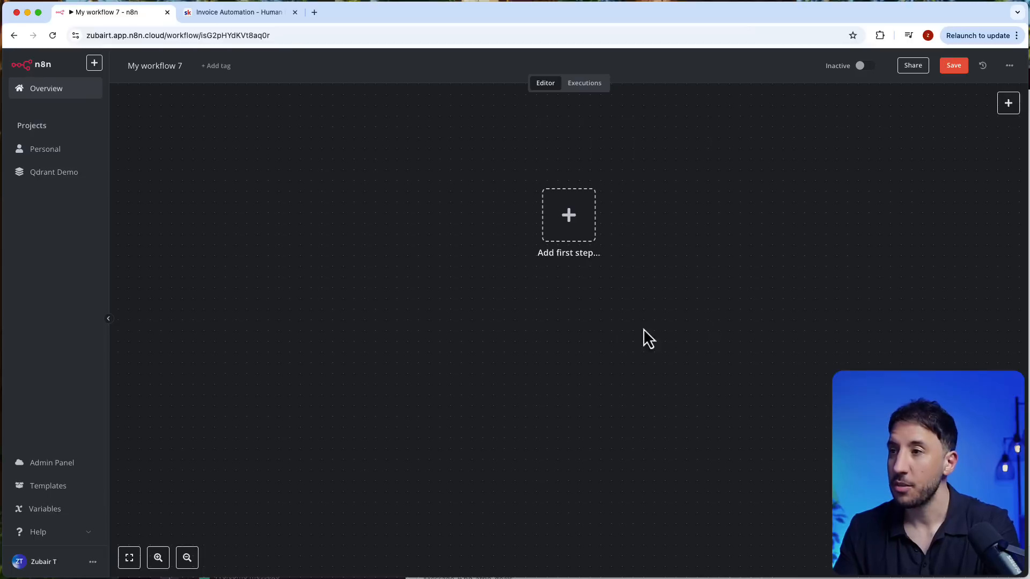
left_click(586, 225)
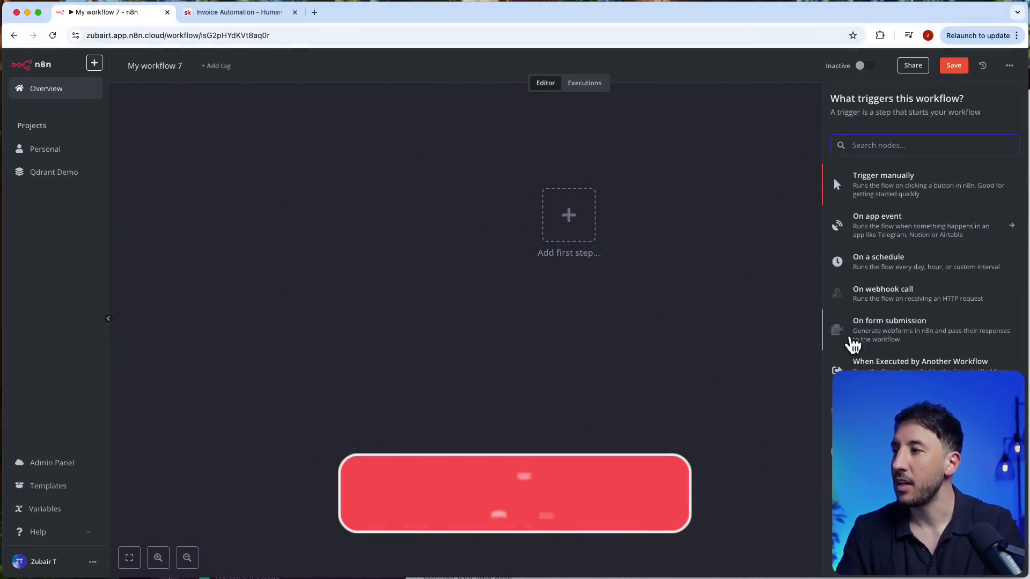
left_click(864, 409)
left_click(503, 51)
left_click_drag(587, 217, 459, 239)
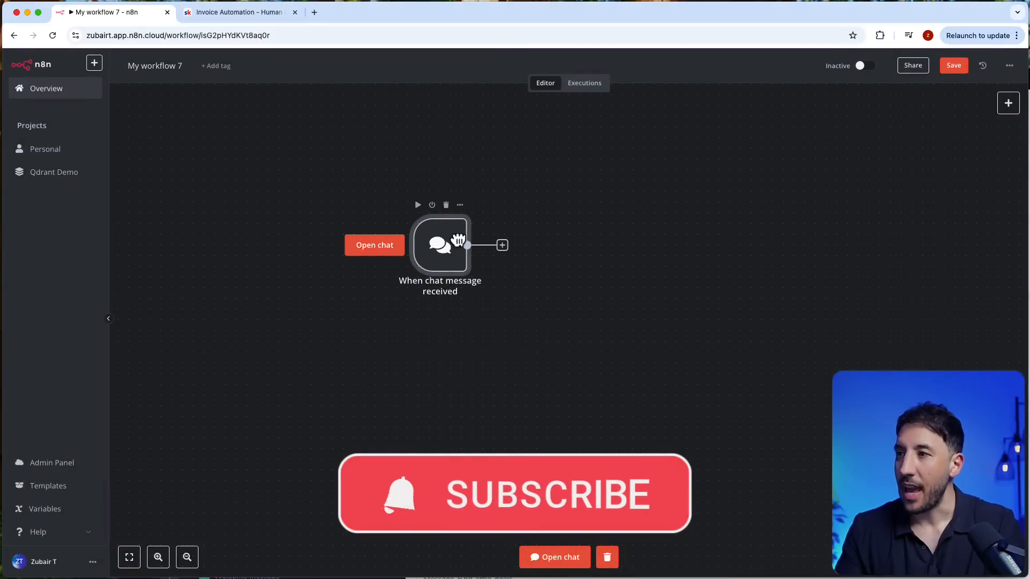
Step: Add an AI Agent node connected after the chat message trigger, keeping its default parameters
left_click(502, 246)
left_click(876, 177)
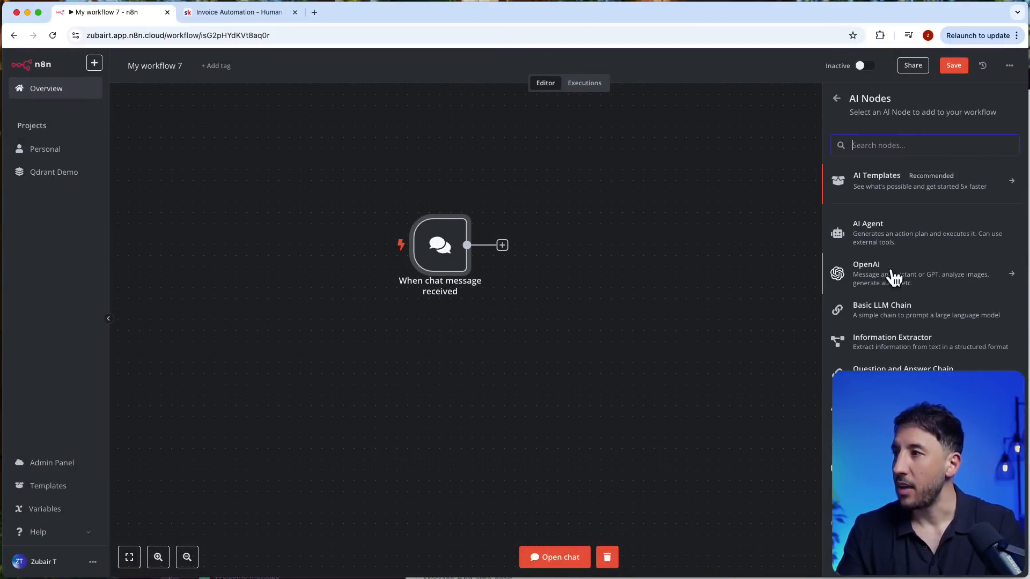
left_click(874, 236)
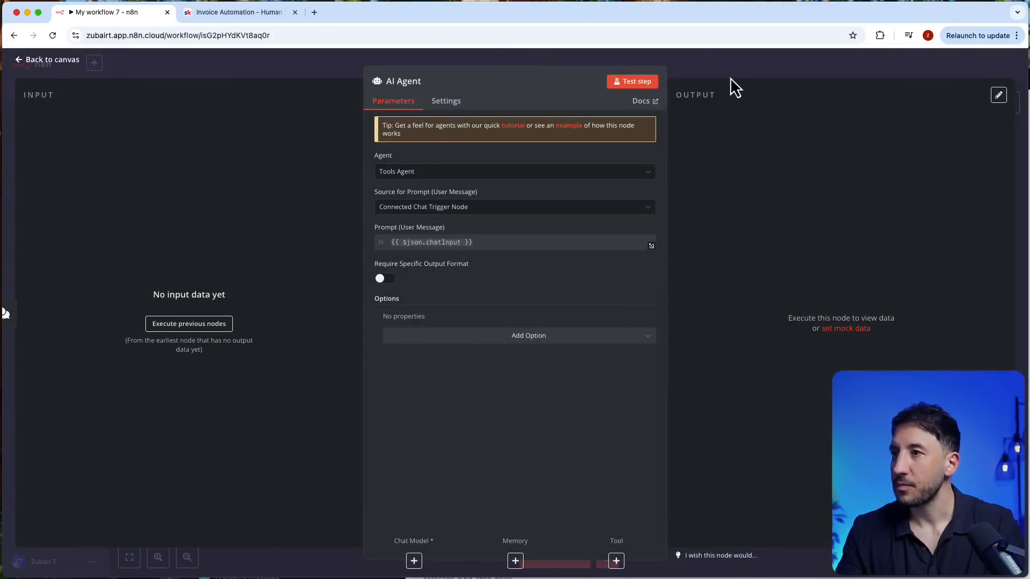
left_click(730, 80)
Step: Attach an OpenAI Chat Model to the AI Agent with its default settings and move it below and left of the agent
left_click(558, 308)
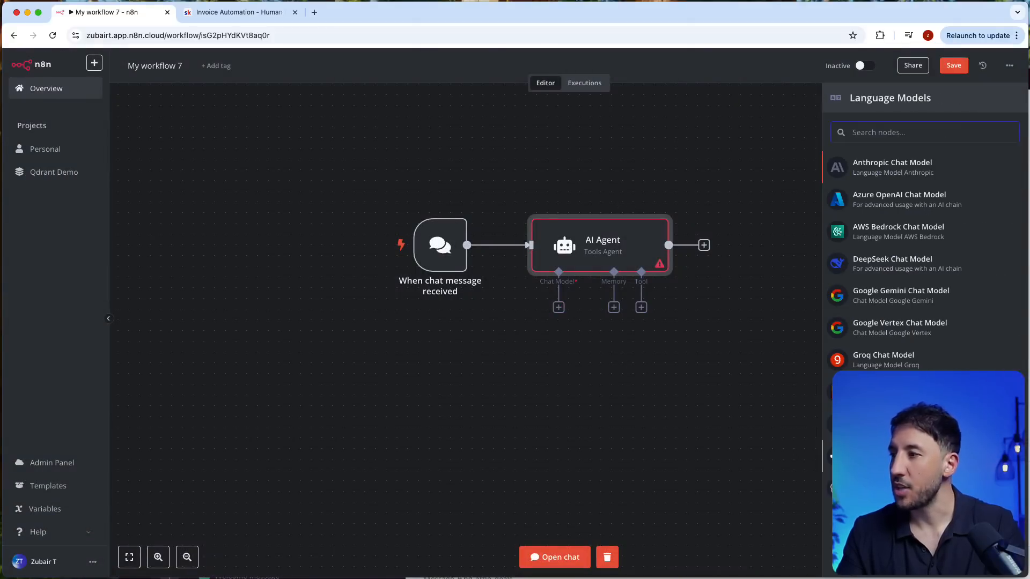
left_click(892, 488)
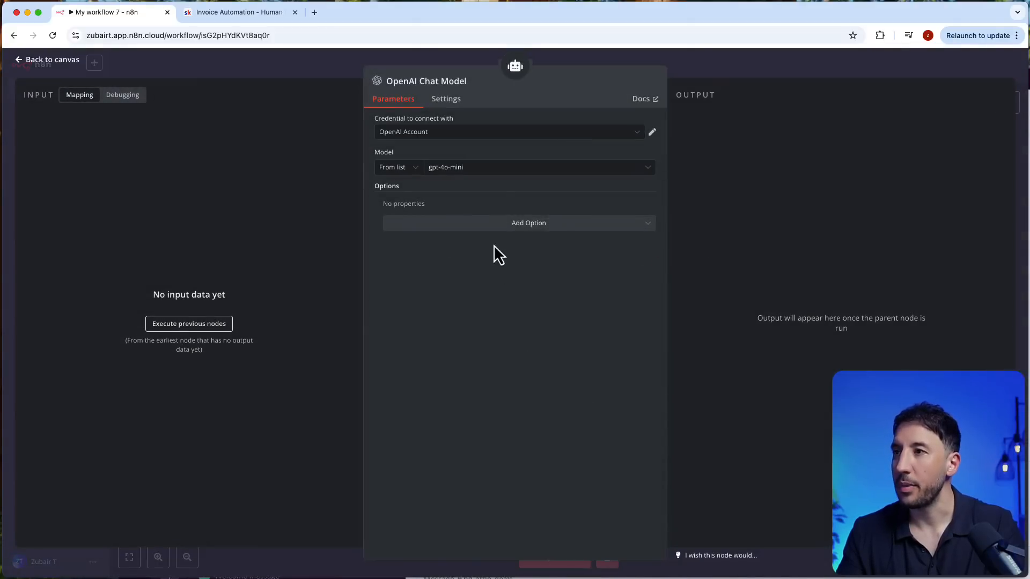
left_click(732, 70)
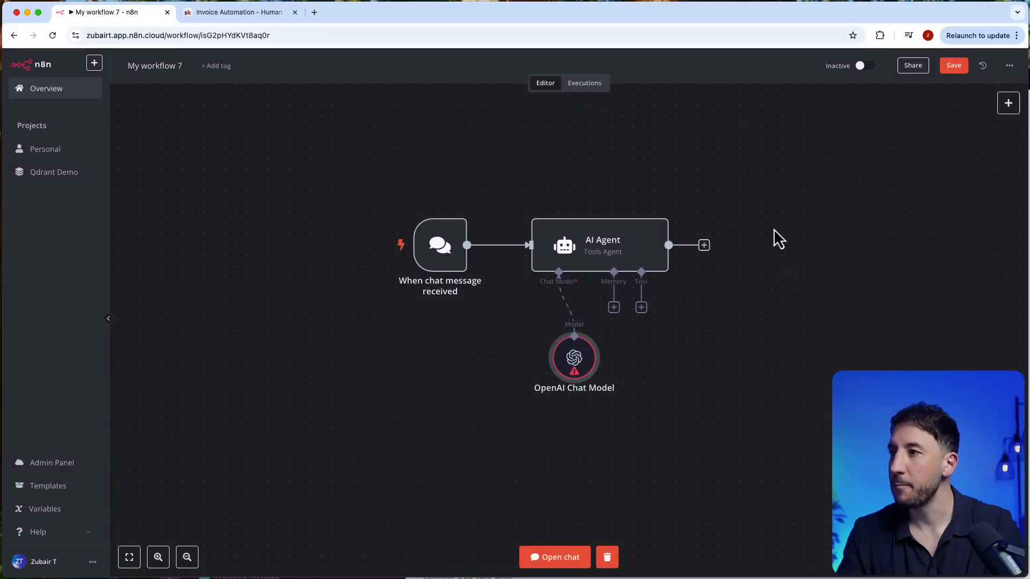
left_click_drag(564, 370, 501, 381)
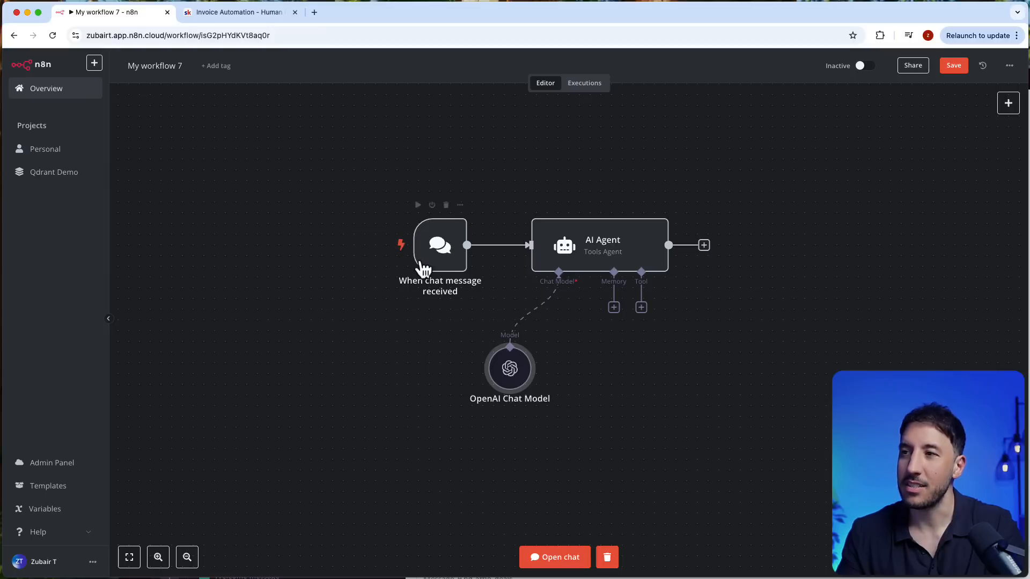
Step: Add an n8n form submission trigger as an alternative workflow trigger, and delete it again
mouse_move(379, 254)
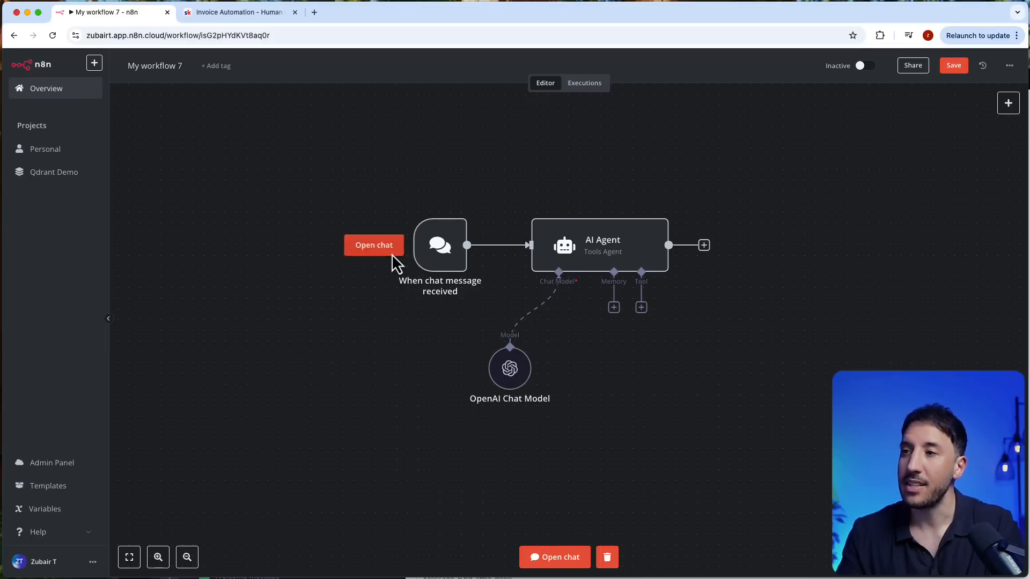
right_click(346, 313)
left_click(354, 322)
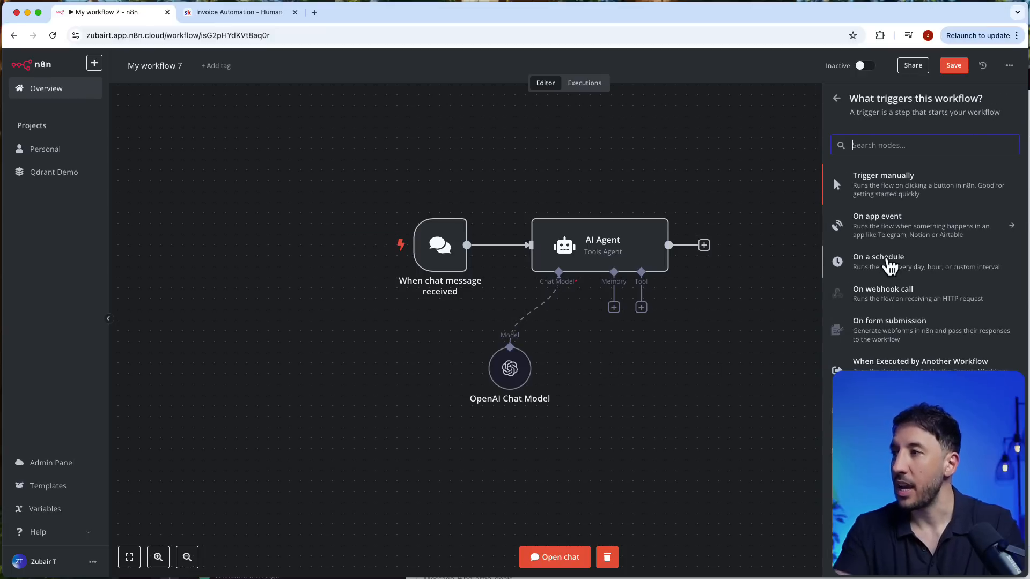
type("form")
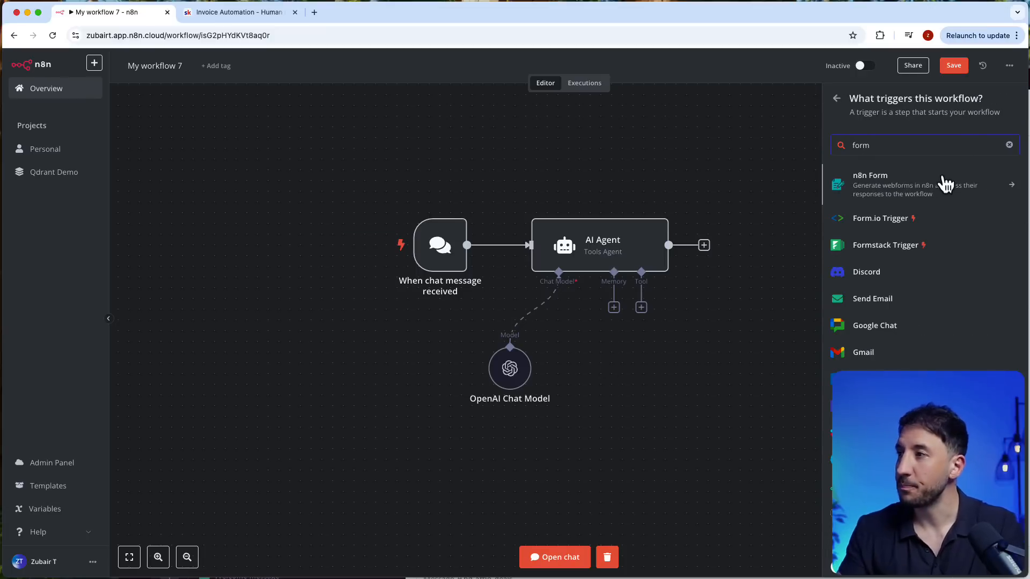
left_click(920, 183)
left_click(862, 185)
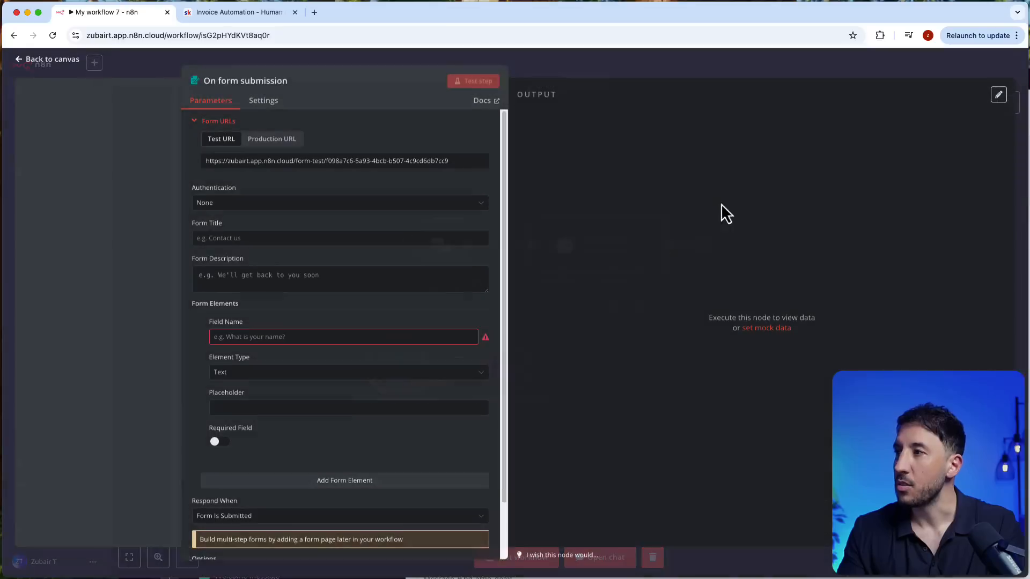
left_click(609, 73)
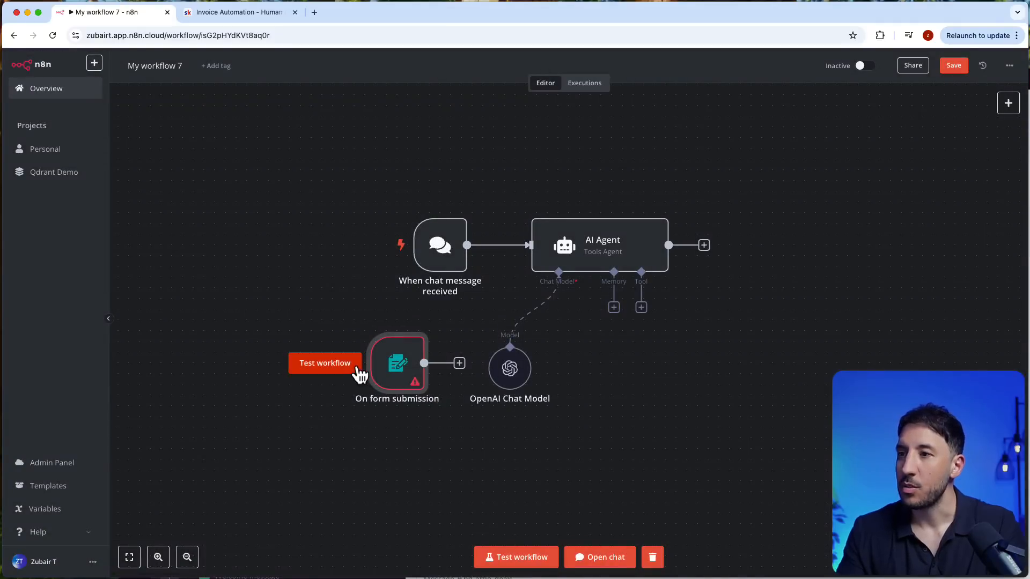
mouse_move(373, 371)
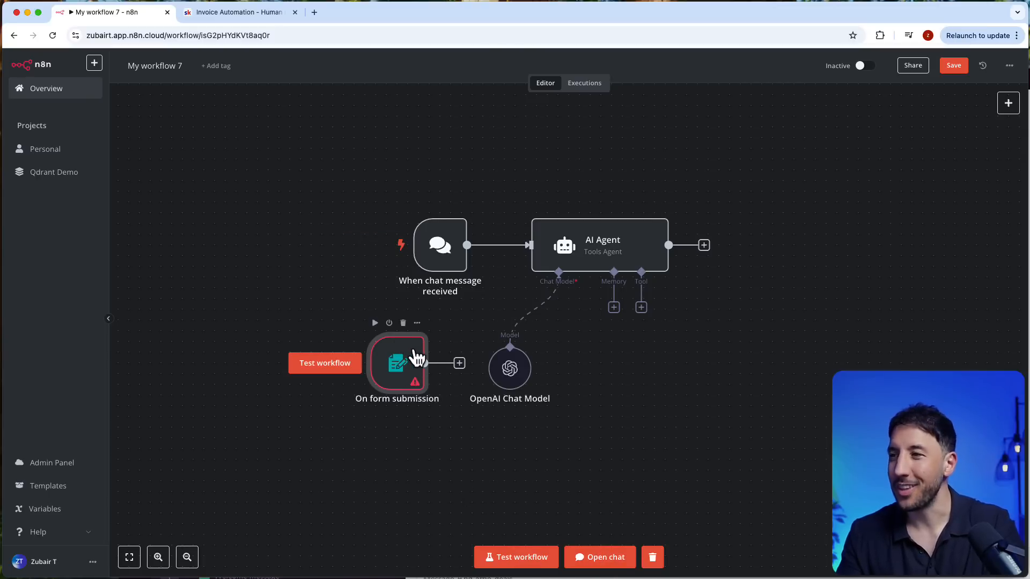
left_click(403, 323)
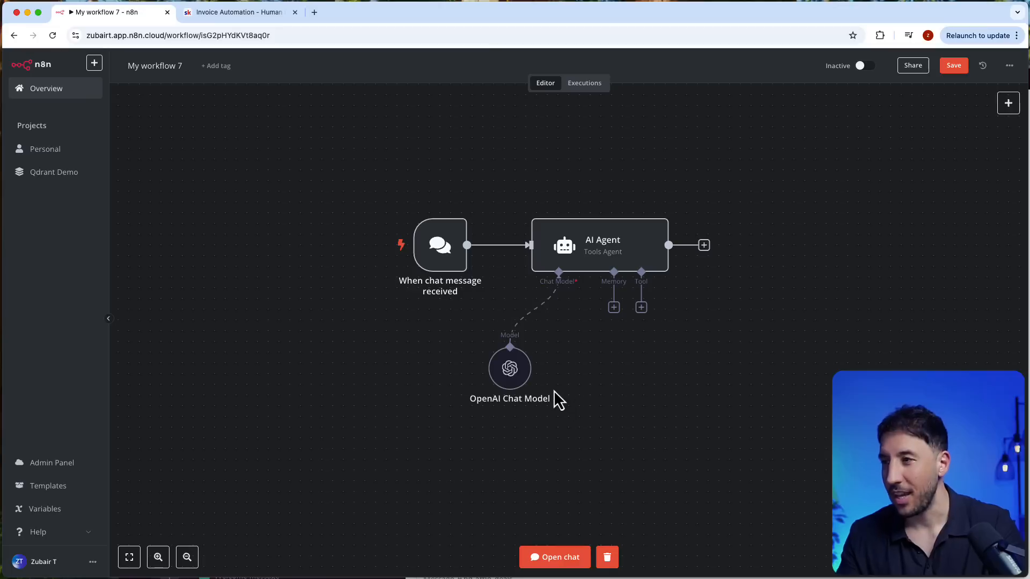
Step: Nudge the OpenAI Chat Model node slightly upward and review the AI Agent's options for the user message prompt source
left_click_drag(525, 377, 524, 366)
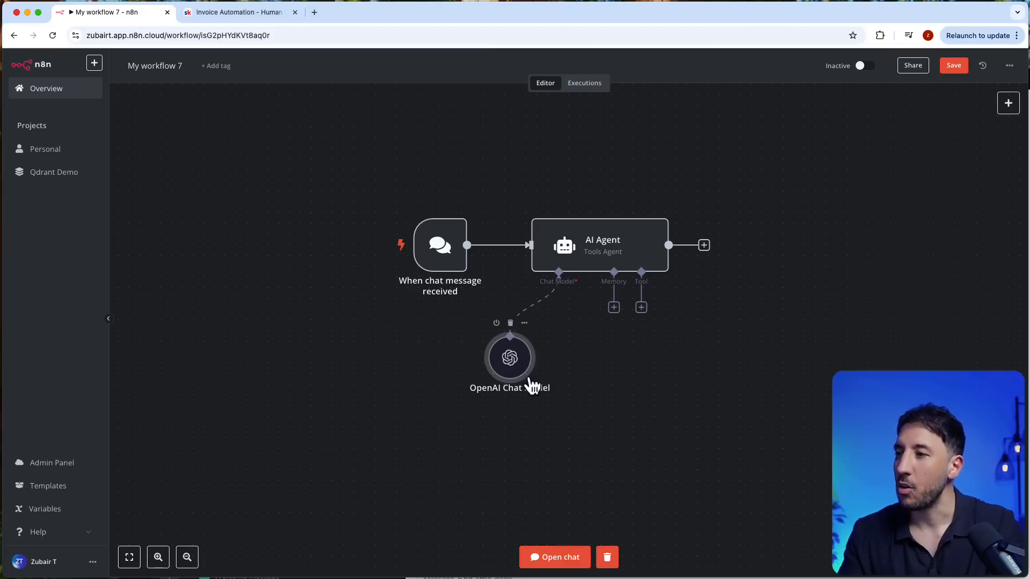
double_click(599, 255)
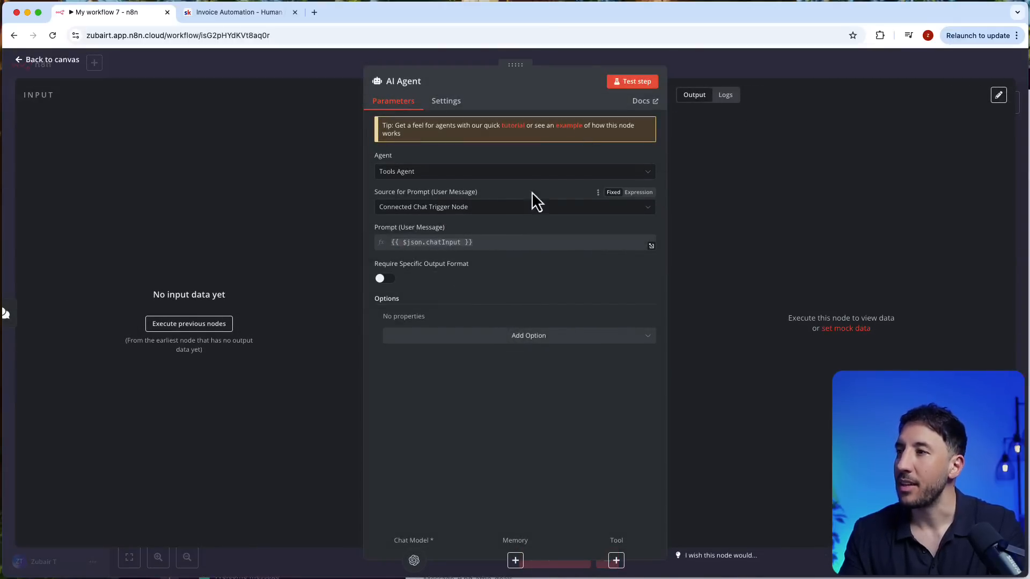
left_click(536, 212)
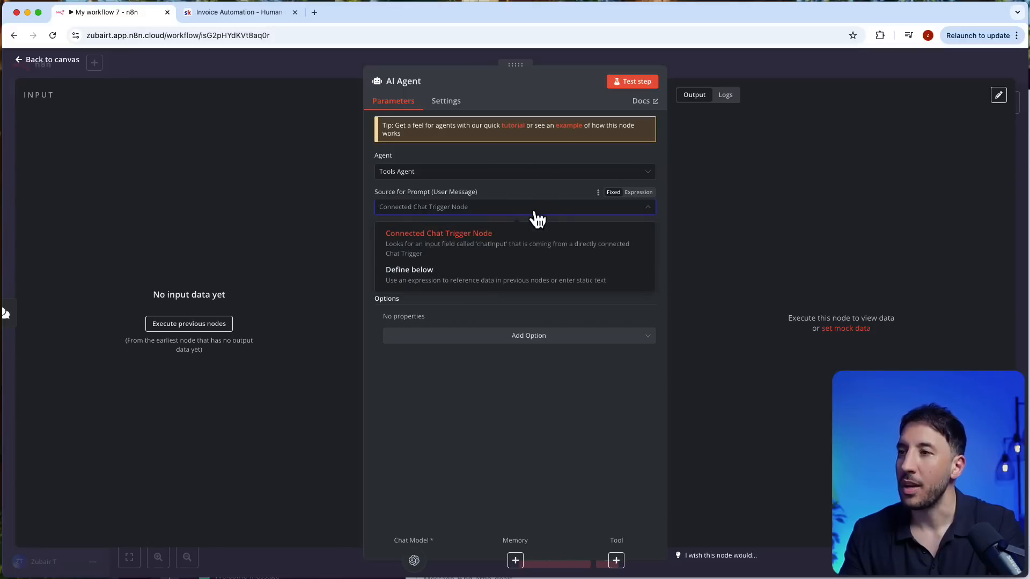
left_click(705, 75)
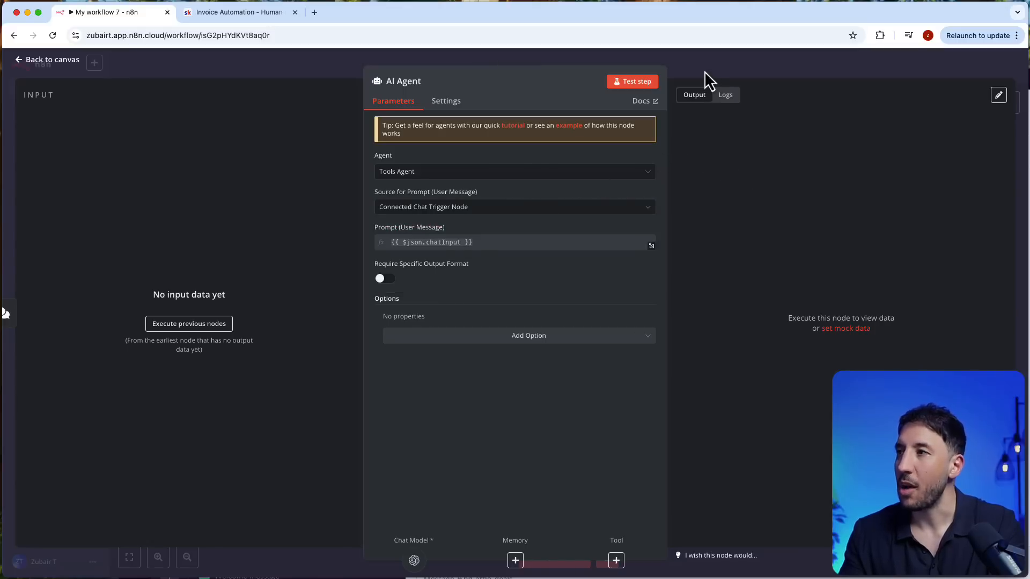
left_click(704, 66)
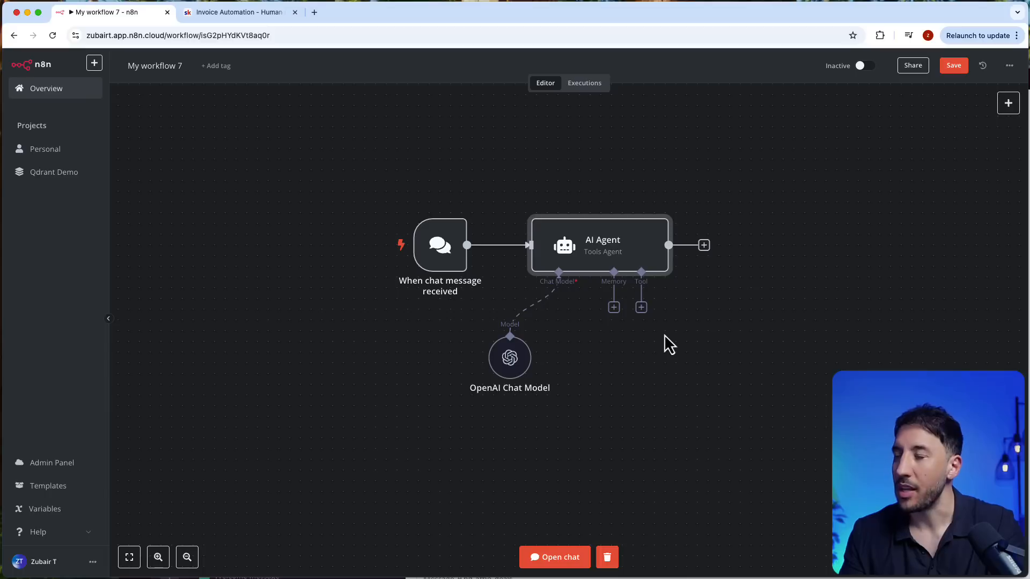
Step: Attach a Gmail Tool to the AI Agent and open its parameters
left_click(641, 308)
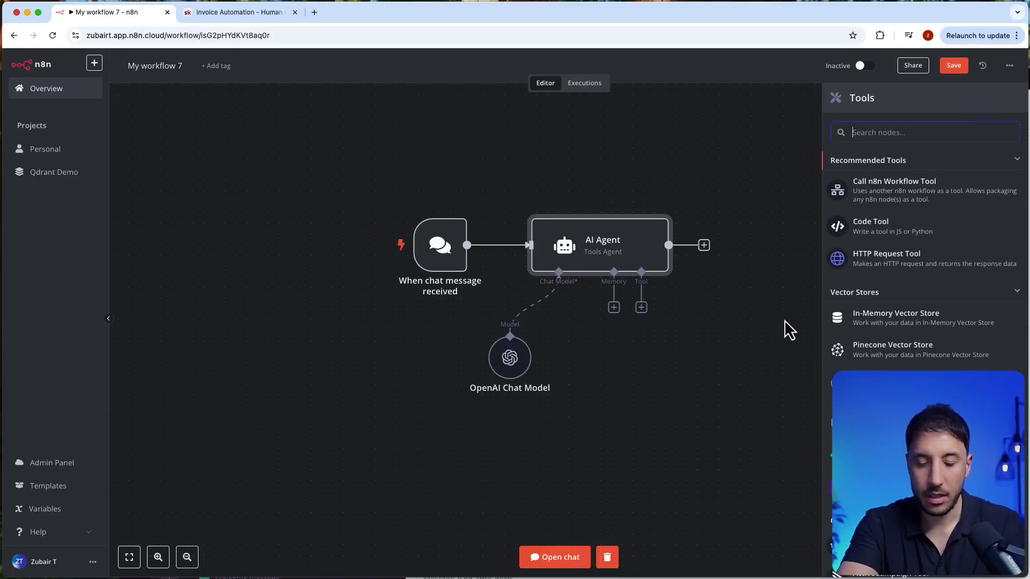
type("gmail")
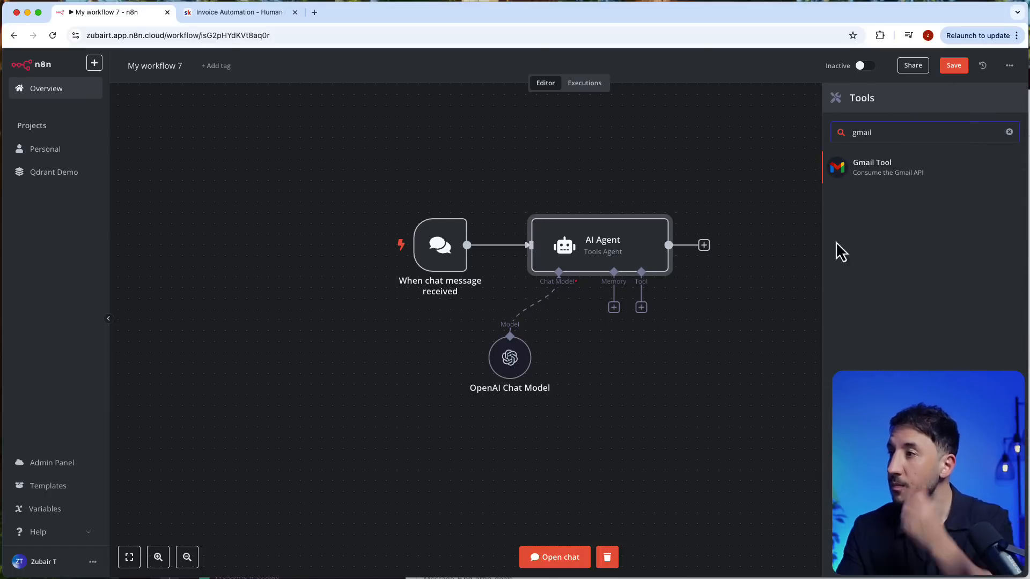
left_click(895, 167)
left_click(767, 81)
mouse_move(650, 349)
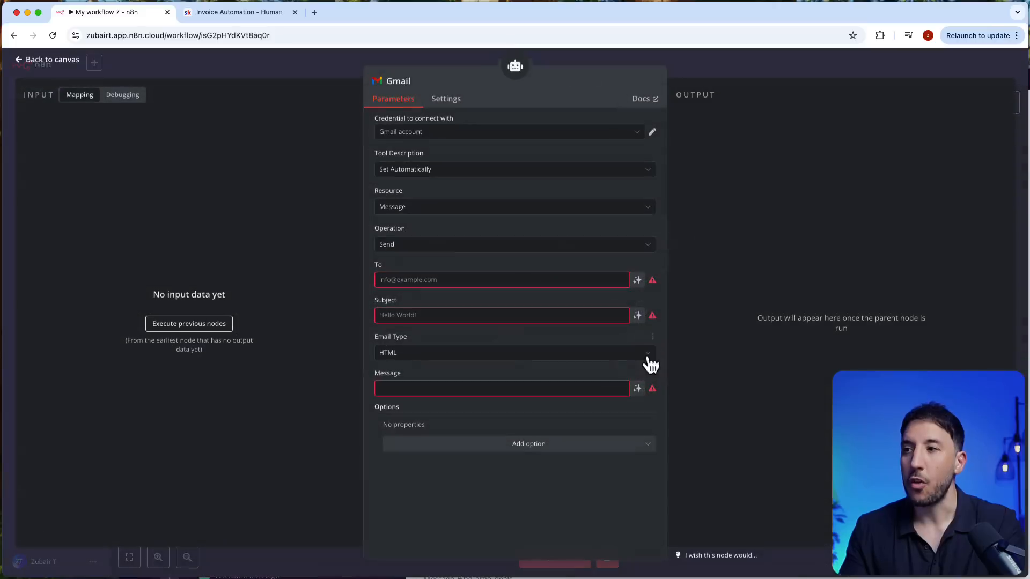
double_click(654, 362)
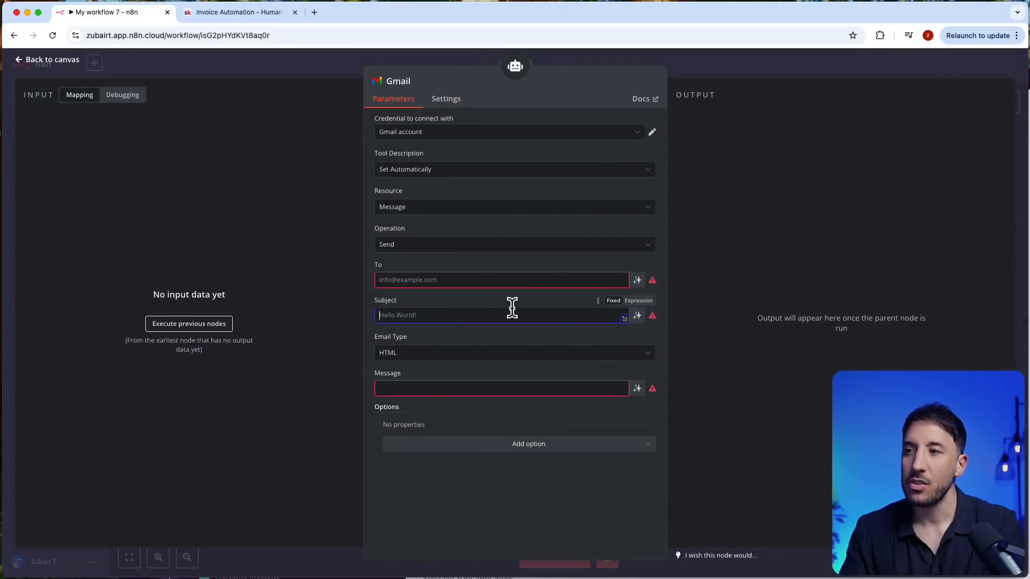
Step: Switch the Gmail tool's Subject to an expression and enter {{ $fromAI() }}
left_click(641, 302)
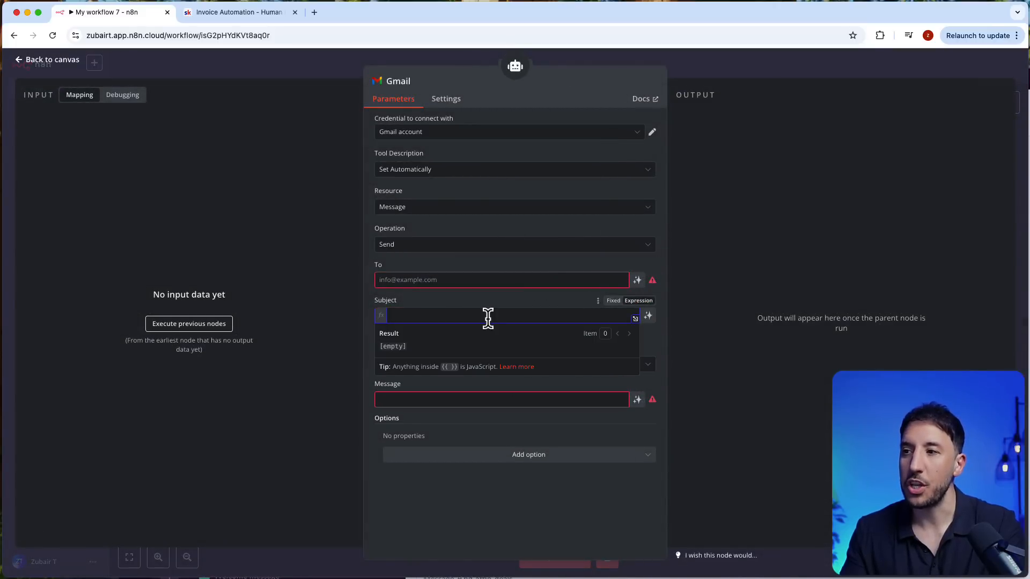
type("{{ ")
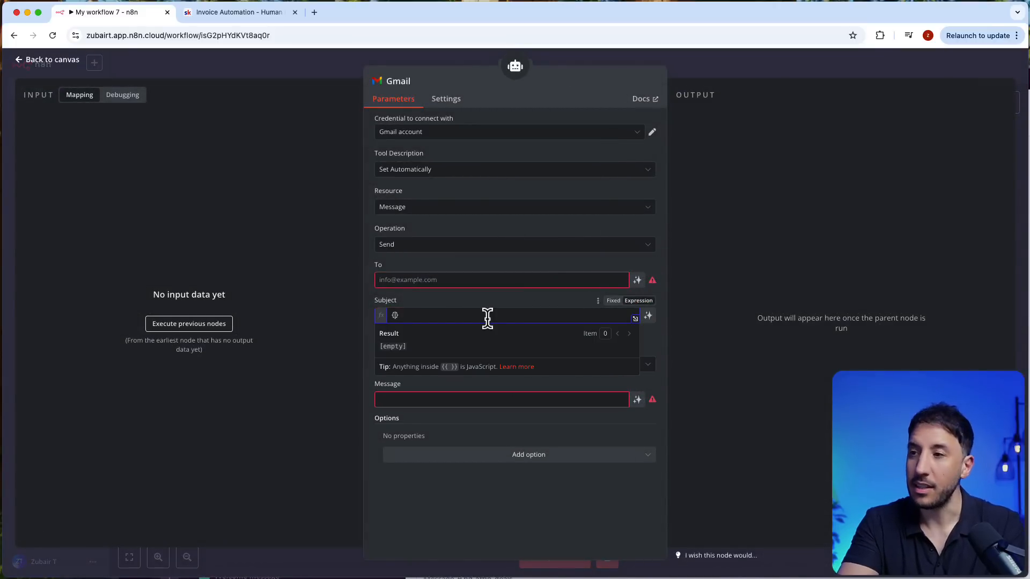
type("fromai")
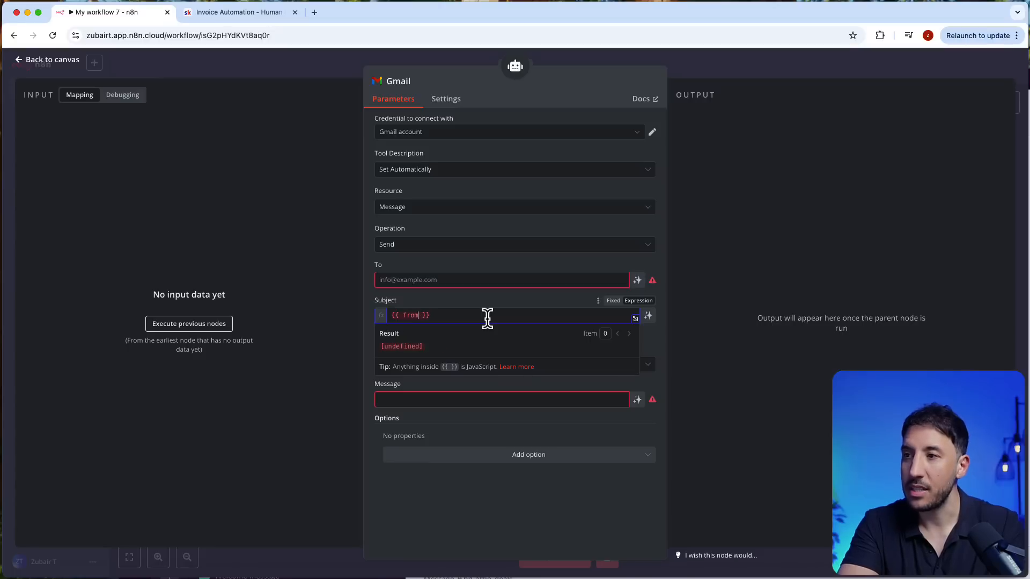
key("BackSpace")
key("BackSpace")
key("BackSpace")
key("BackSpace")
key("BackSpace")
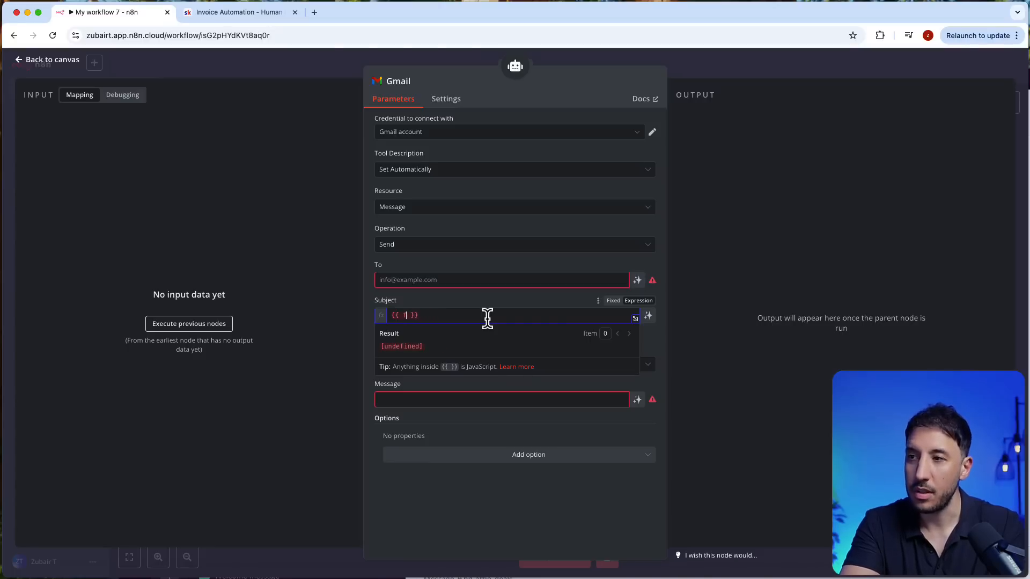
type("$")
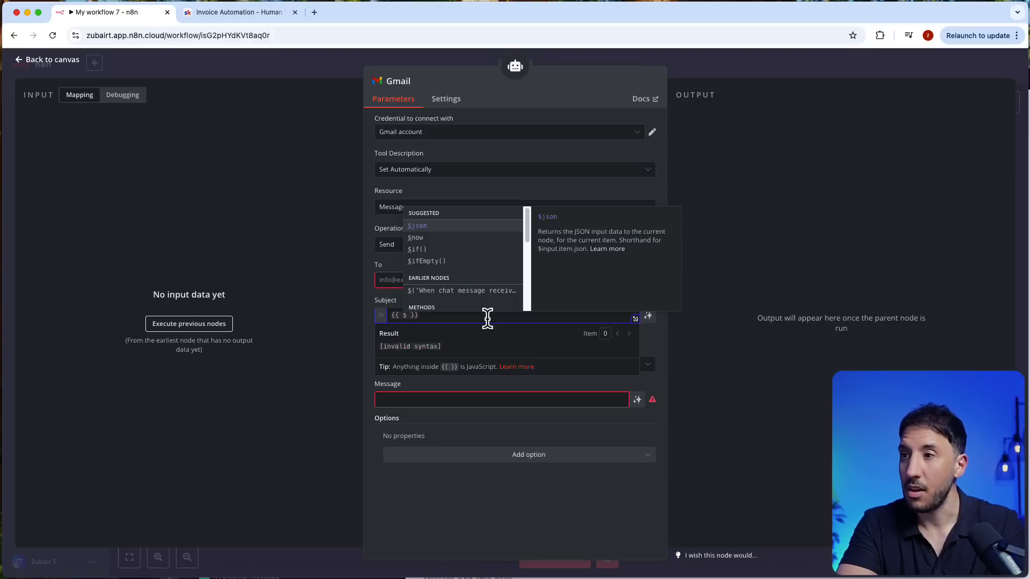
type("fro")
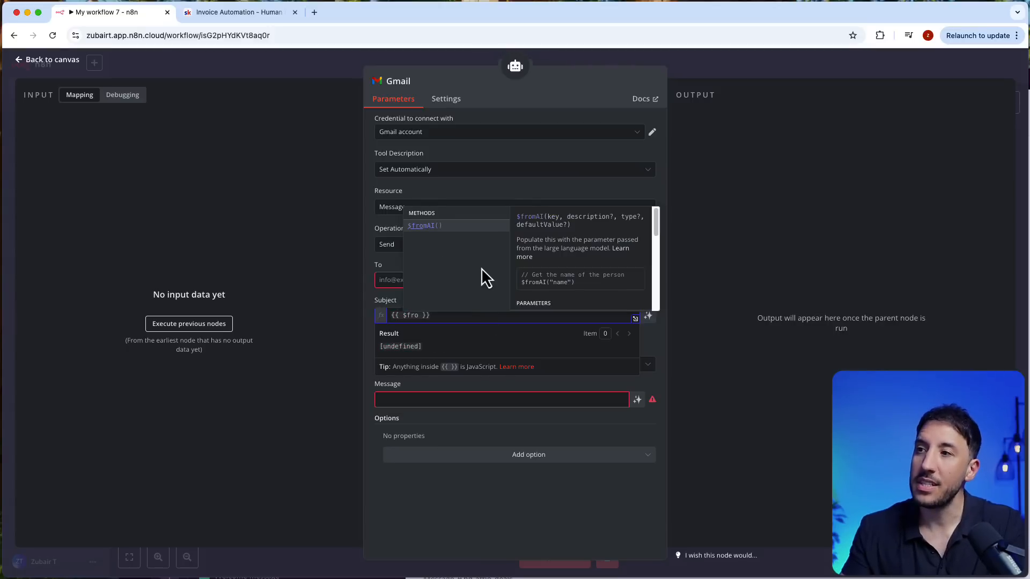
left_click(454, 232)
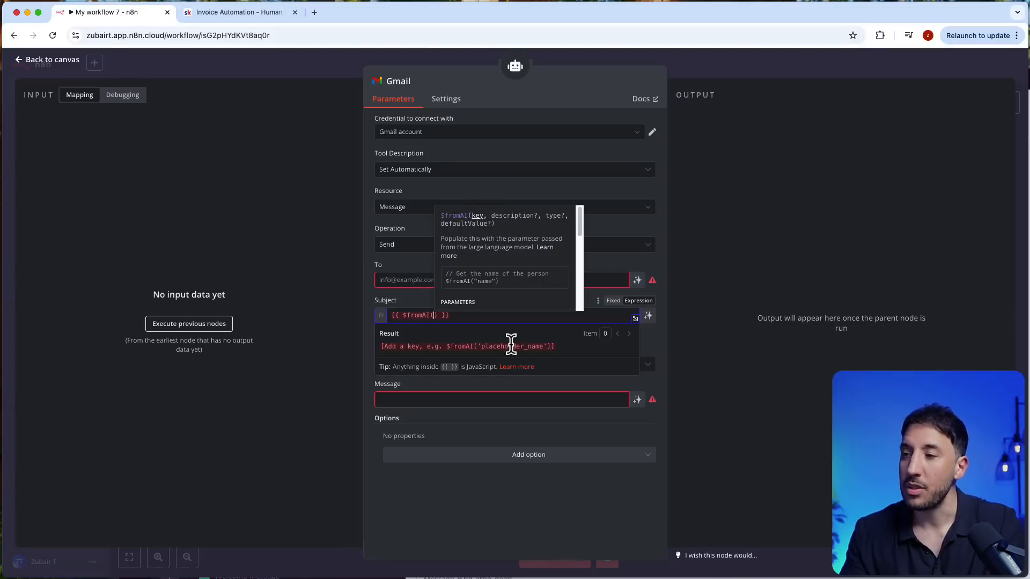
left_click(518, 474)
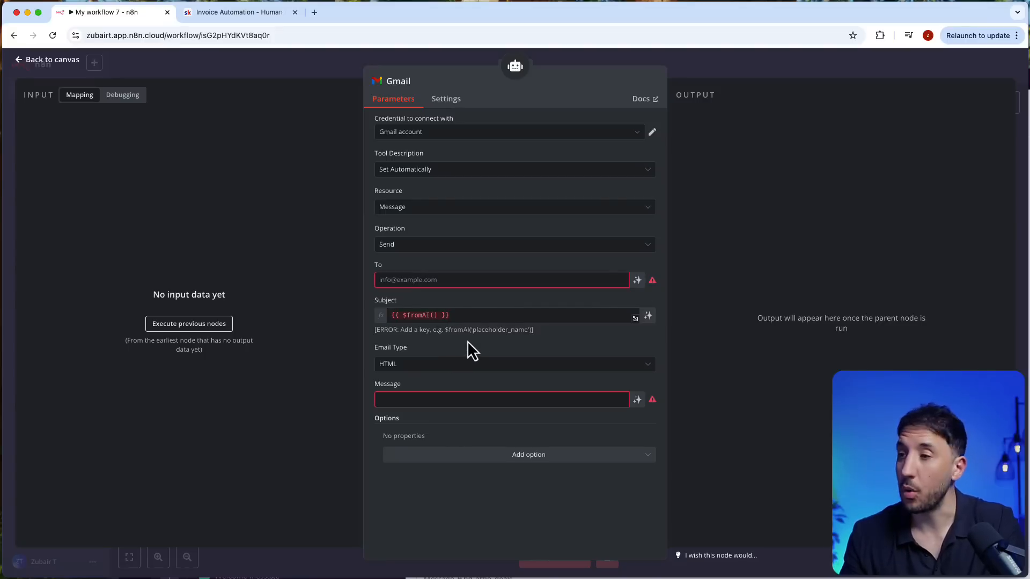
Step: Clear the expression from the Gmail tool's Subject field
left_click(471, 315)
key("super+a")
key("BackSpace")
left_click(660, 346)
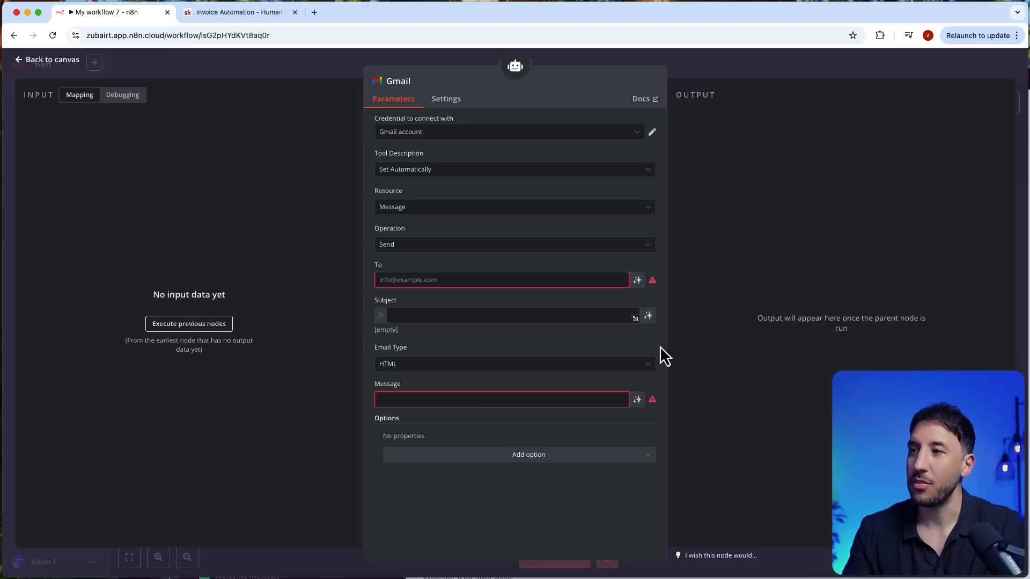
Step: Let the AI model define the Gmail tool's To, Subject and Message fields automatically, and return to the canvas
left_click(637, 280)
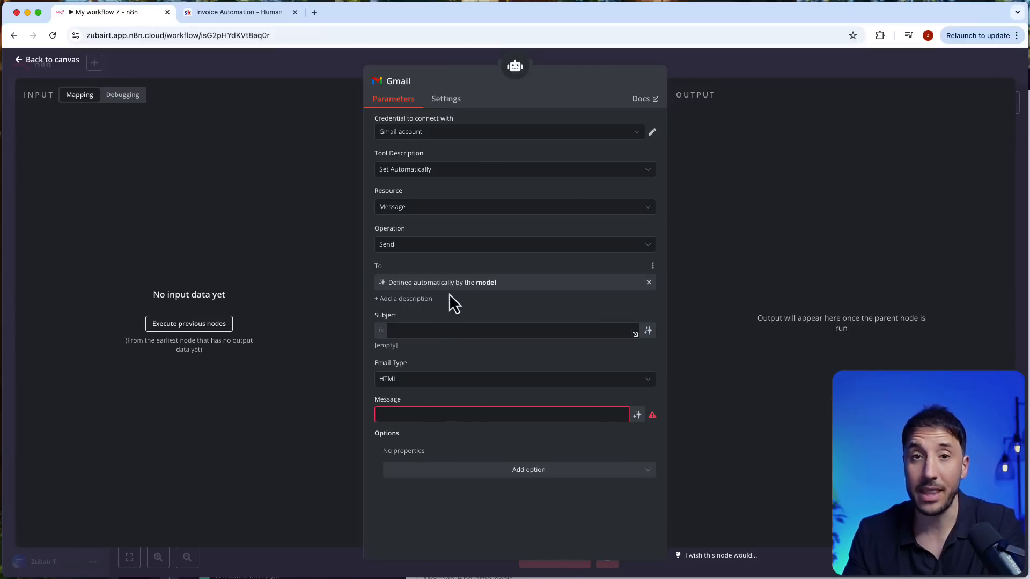
left_click(649, 284)
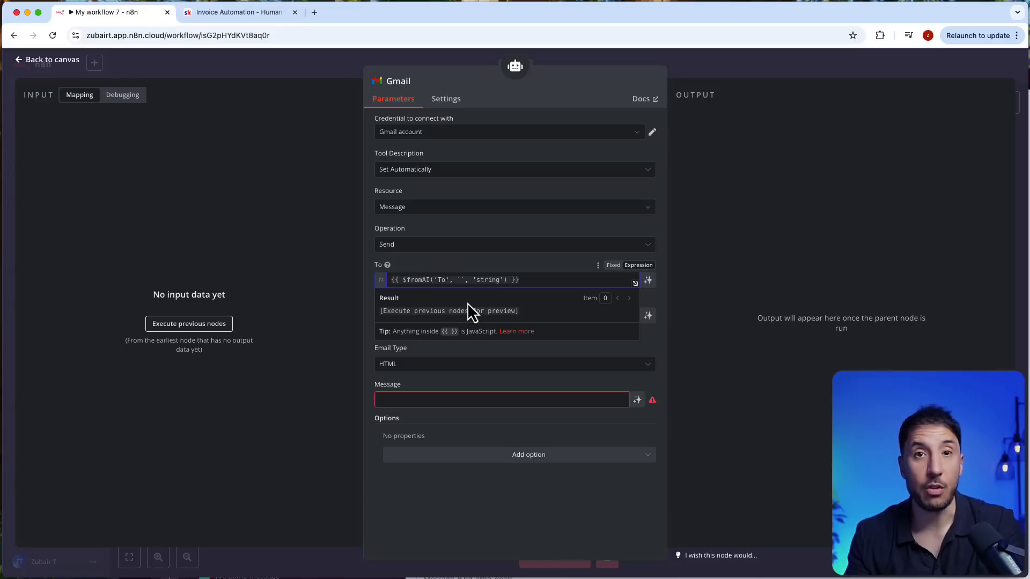
left_click(648, 280)
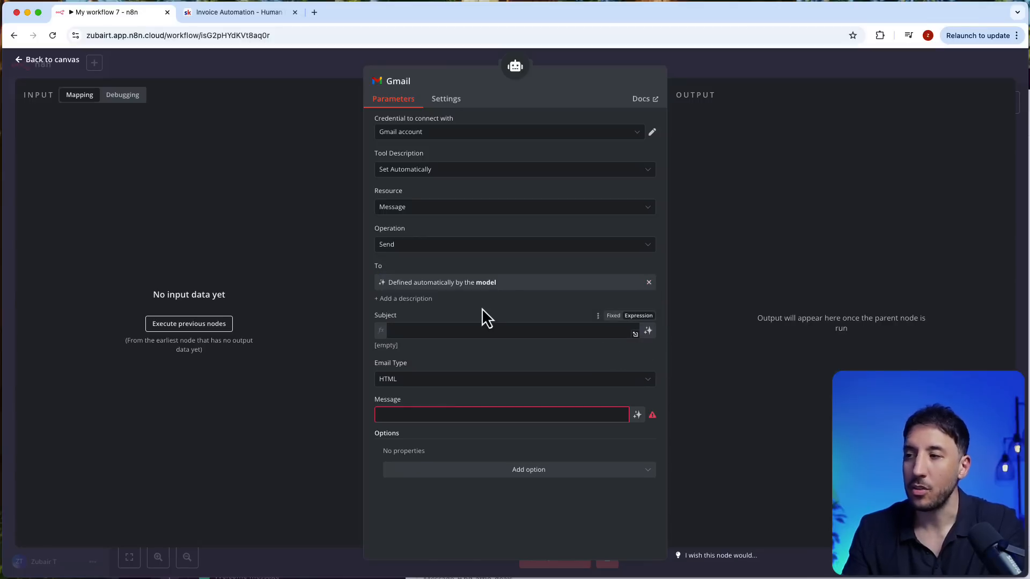
left_click(648, 332)
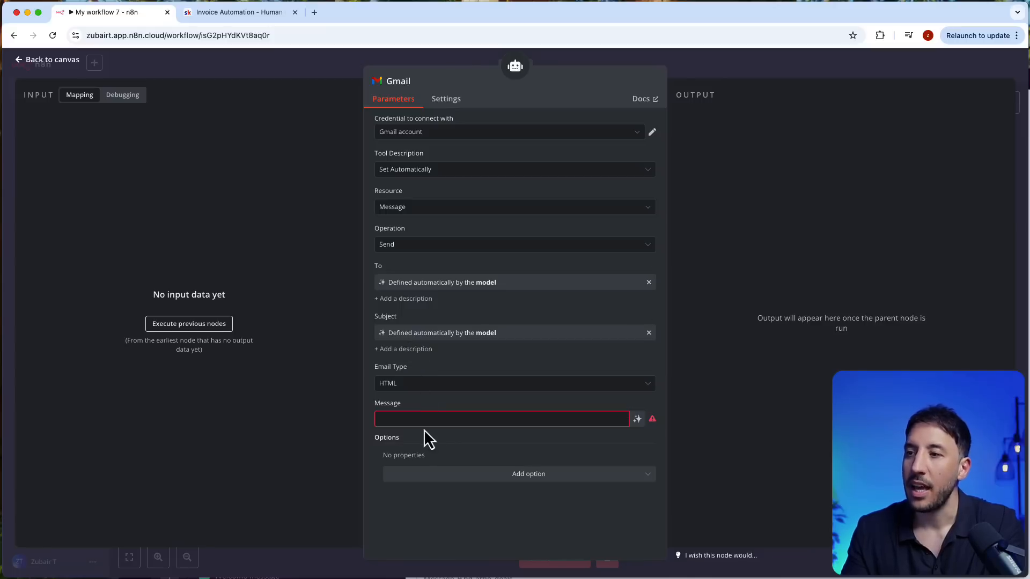
left_click(637, 419)
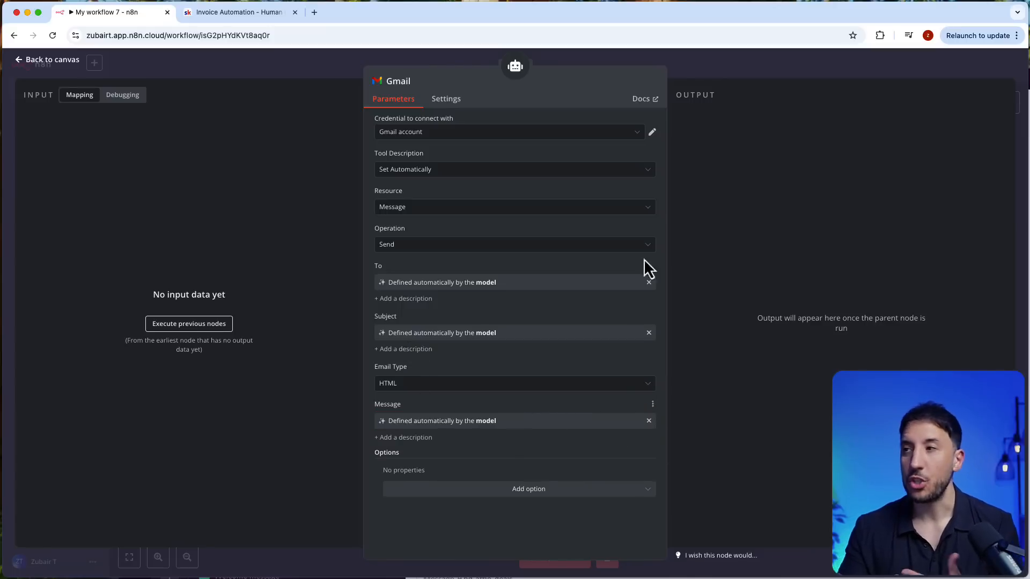
left_click(678, 63)
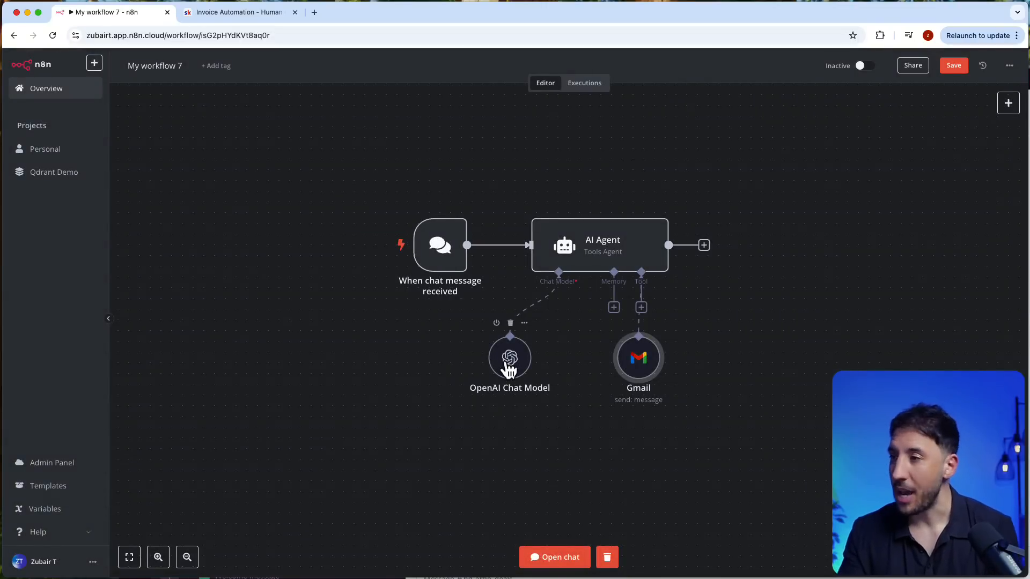
Step: Move the Gmail node slightly to the right and open the workflow's chat for a test message
left_click_drag(638, 381, 668, 381)
left_click(563, 556)
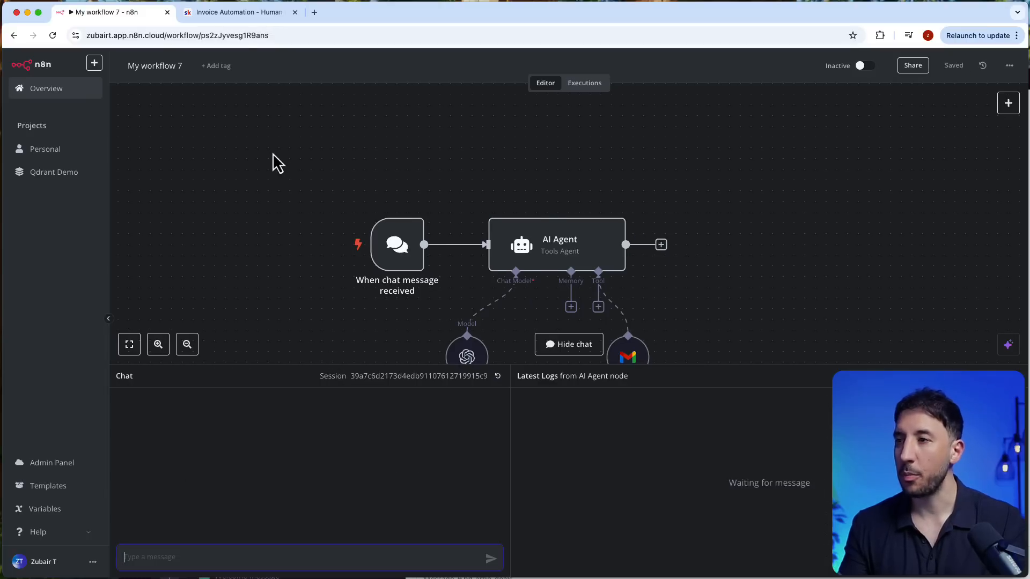
left_click_drag(309, 168, 223, 102)
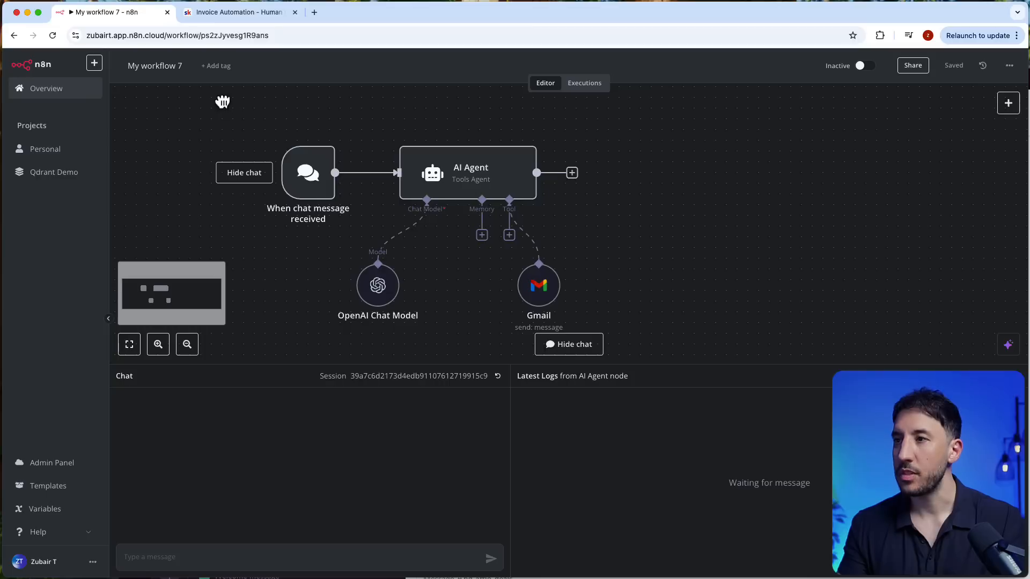
left_click(207, 556)
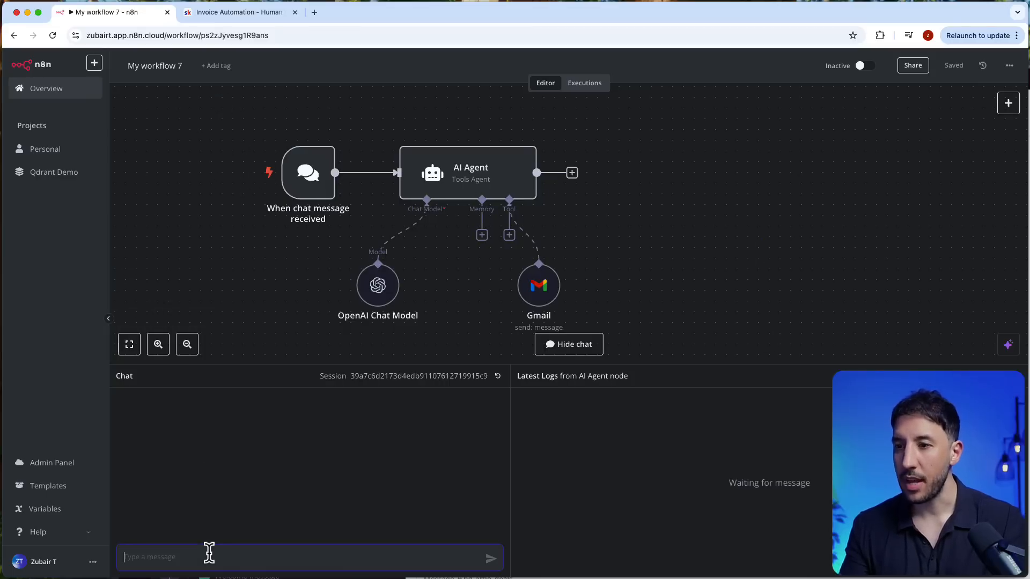
Step: Review the Gmail tool's parameters and move its node slightly left, beneath the AI Agent's Tool connector
double_click(550, 291)
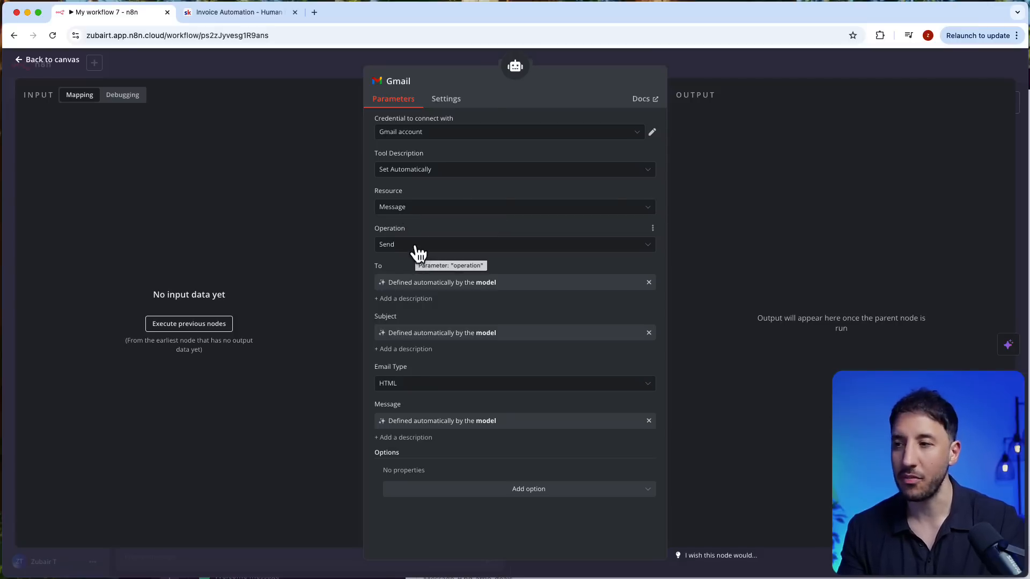
left_click(723, 74)
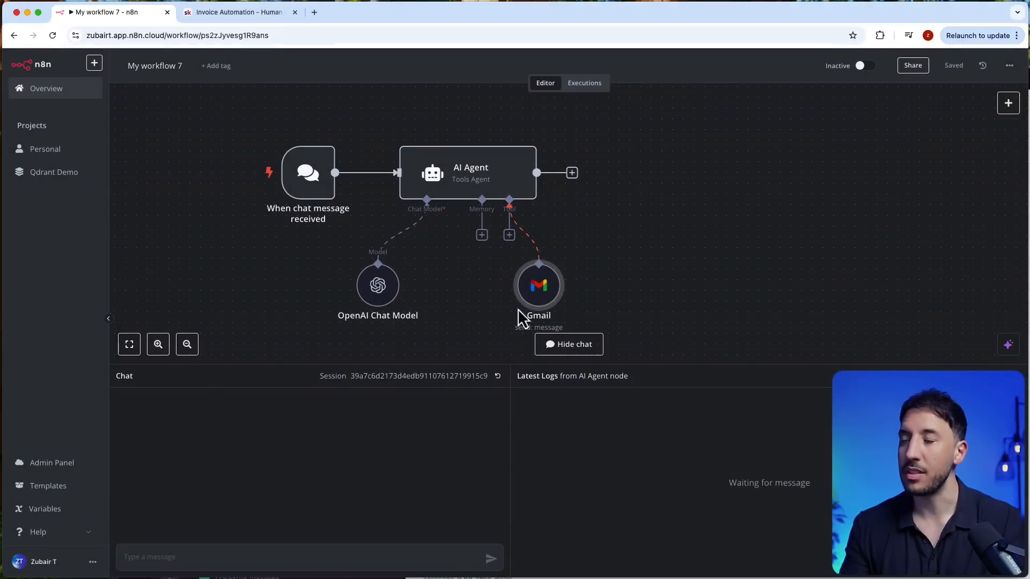
left_click_drag(523, 294, 502, 293)
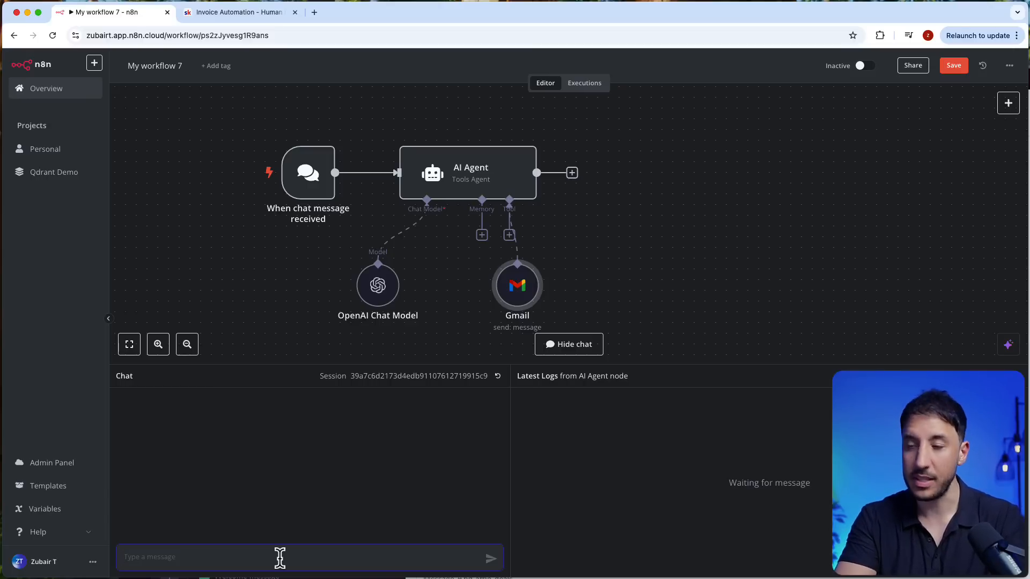
Step: Send a chat message asking the agent to email the recipient's address, telling them "i can't make the meeting tomorrow"
type("Send an ema")
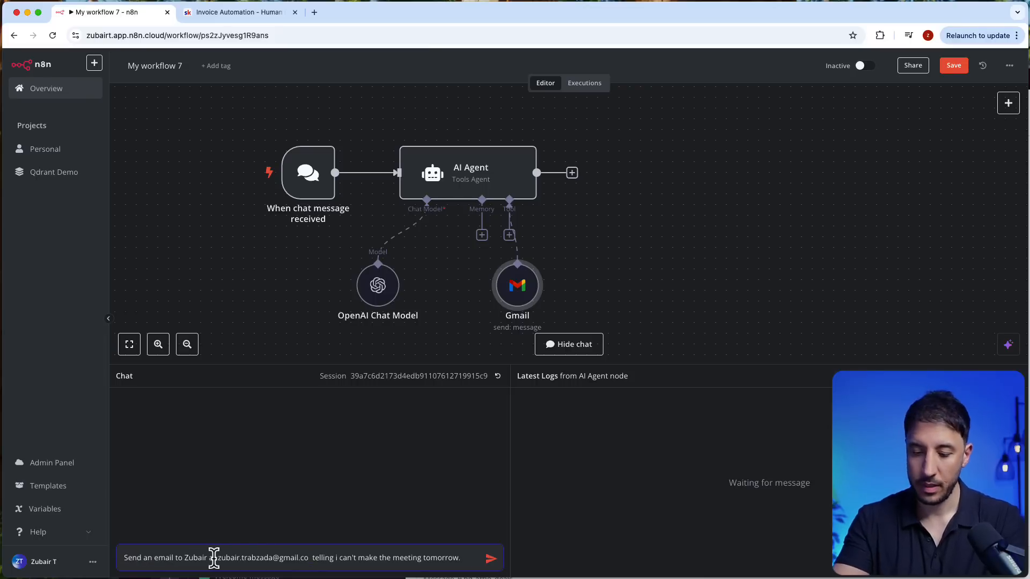
type("m")
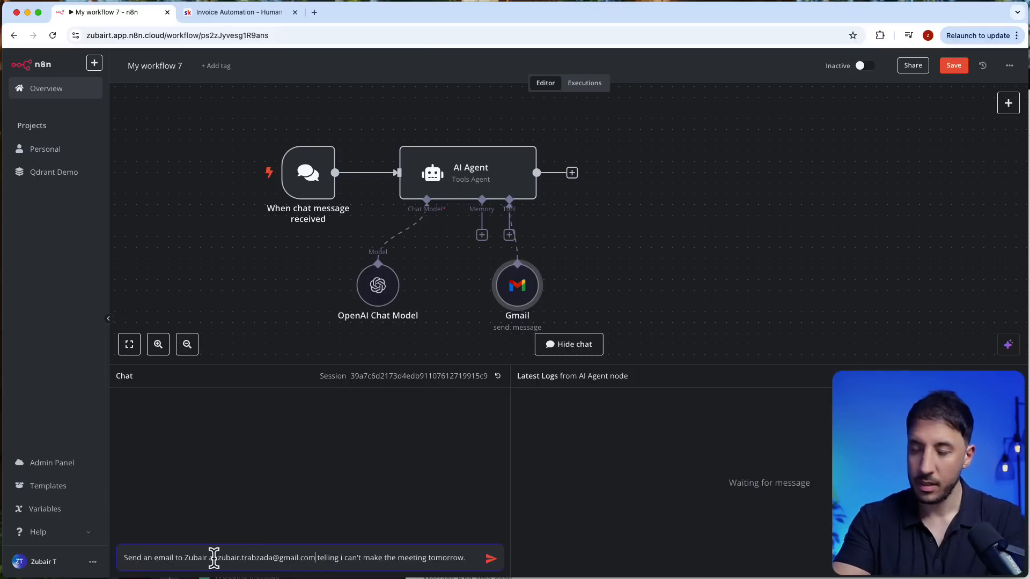
left_click(491, 559)
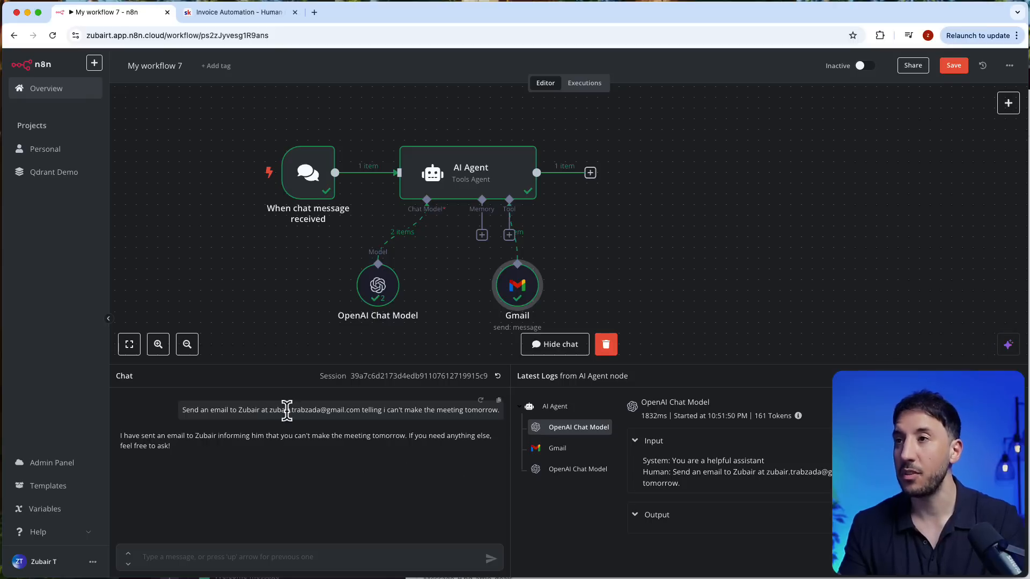
Step: Open the Gmail inbox in a new browser tab and examine the subject and body of the "Unable to Attend Meeting" email
left_click(314, 12)
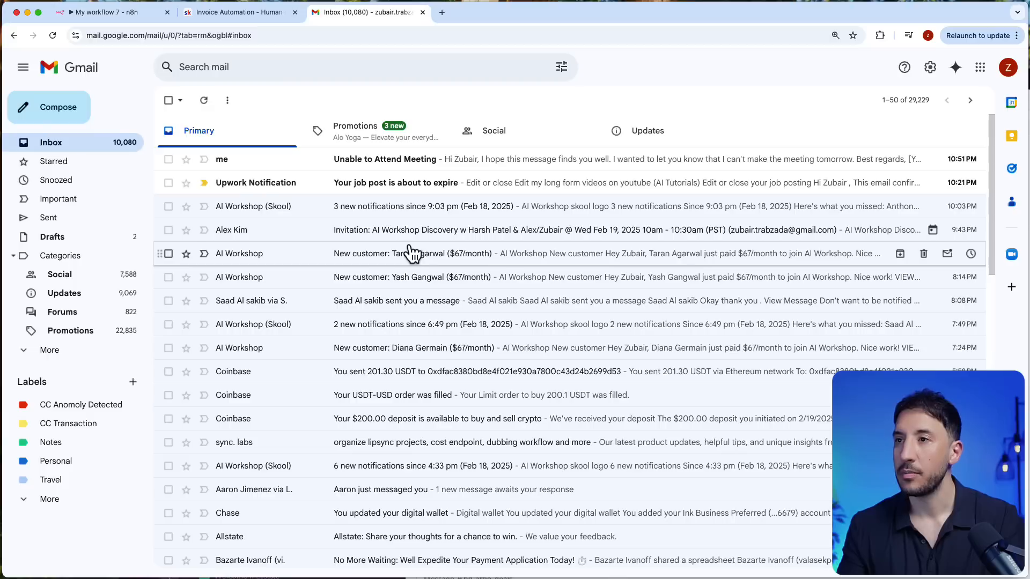
left_click(396, 161)
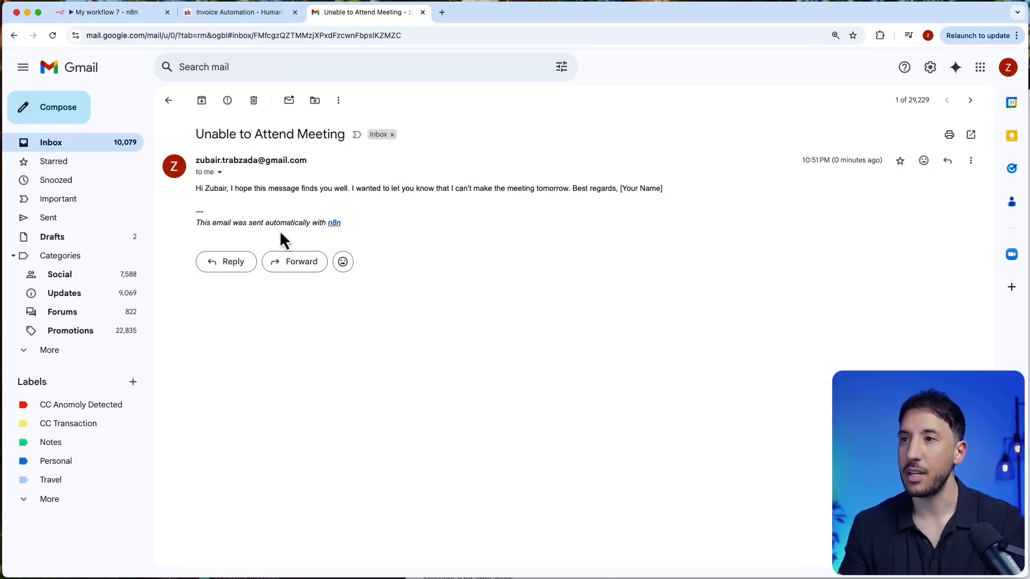
triple_click(252, 134)
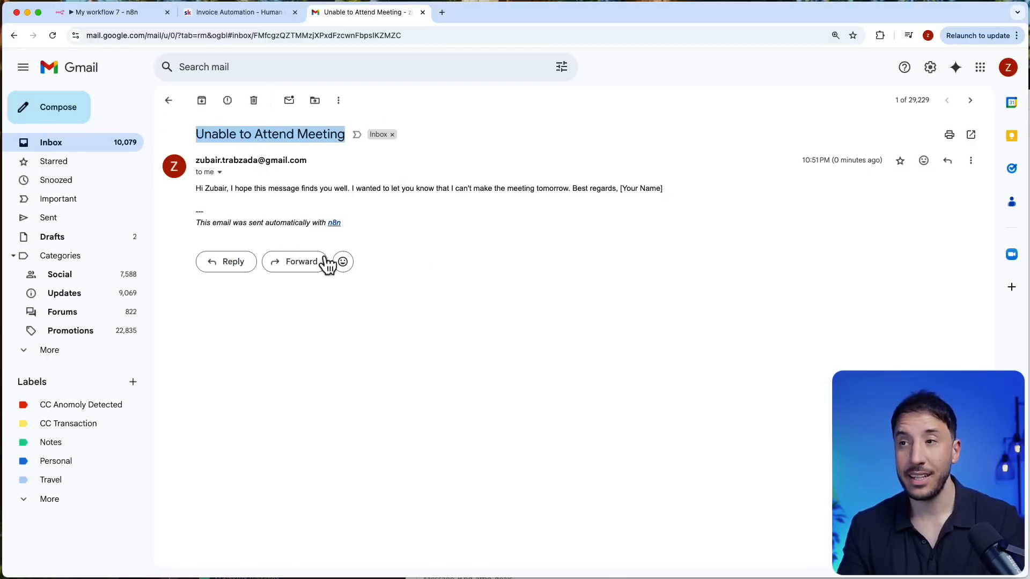
left_click(529, 255)
left_click_drag(195, 195, 575, 207)
left_click(414, 208)
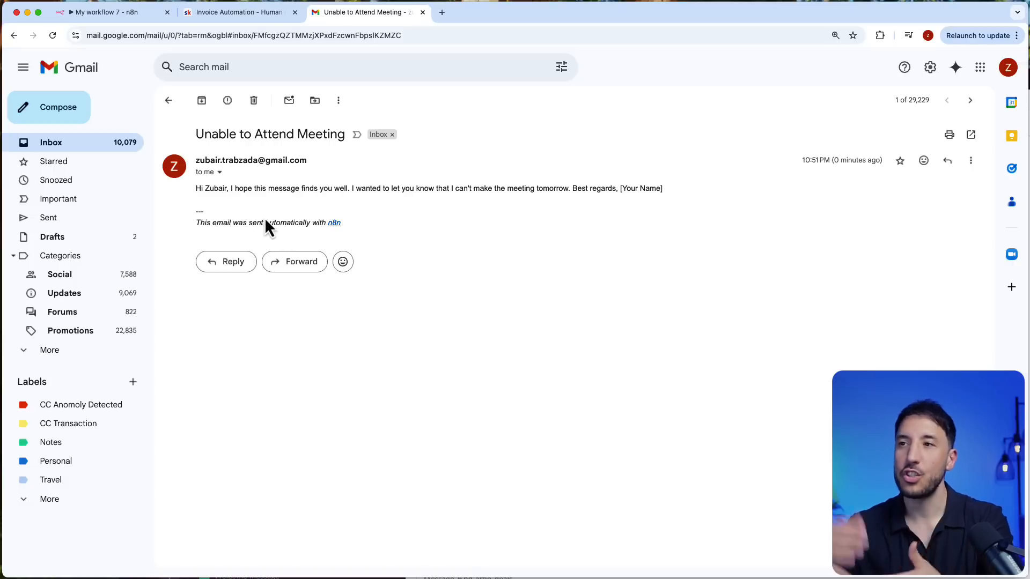
Step: Switch back to n8n and add the Append n8n Attribution option to the Gmail tool, turned off
left_click(121, 14)
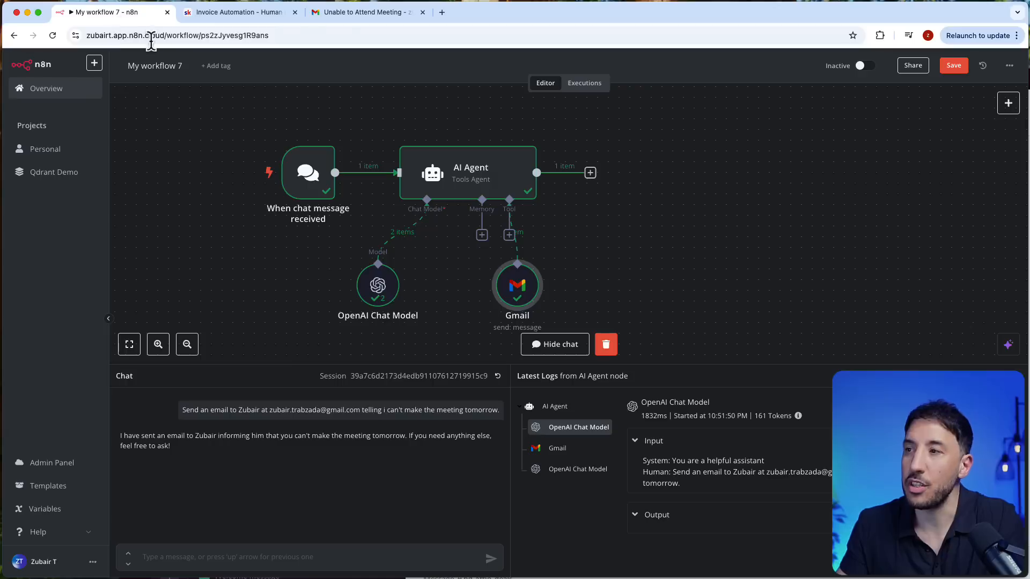
double_click(531, 291)
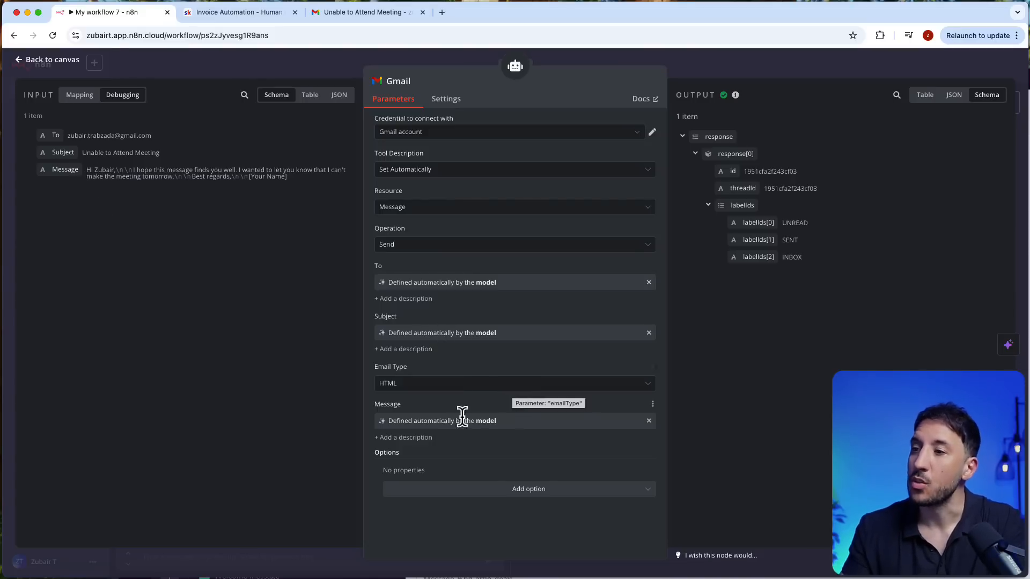
left_click(506, 490)
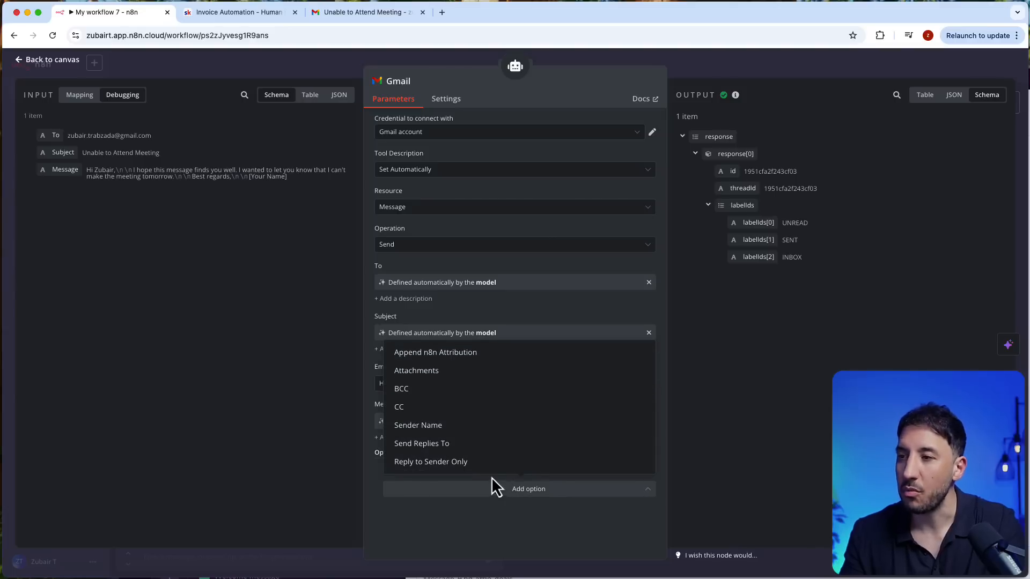
left_click(465, 360)
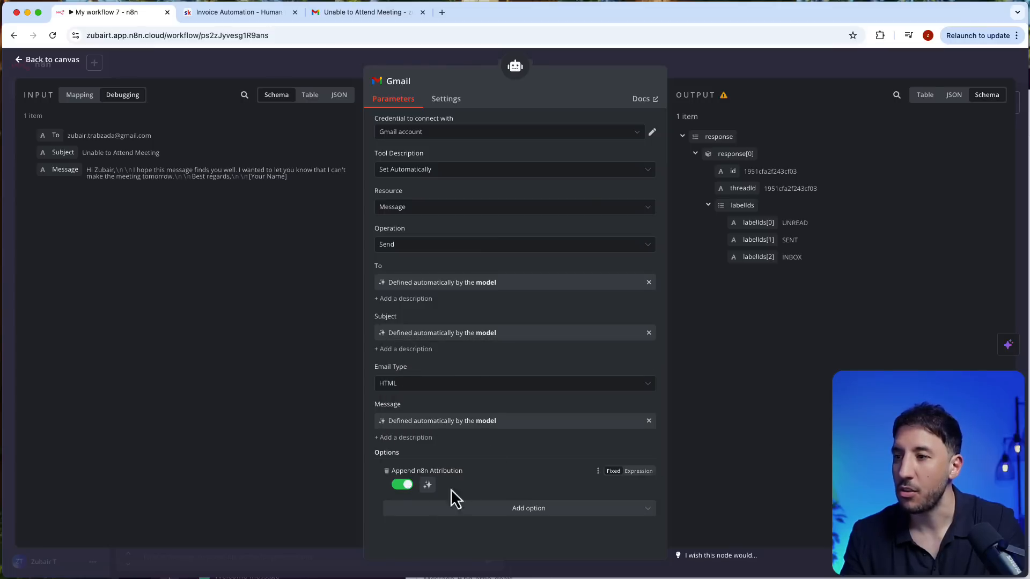
left_click(405, 487)
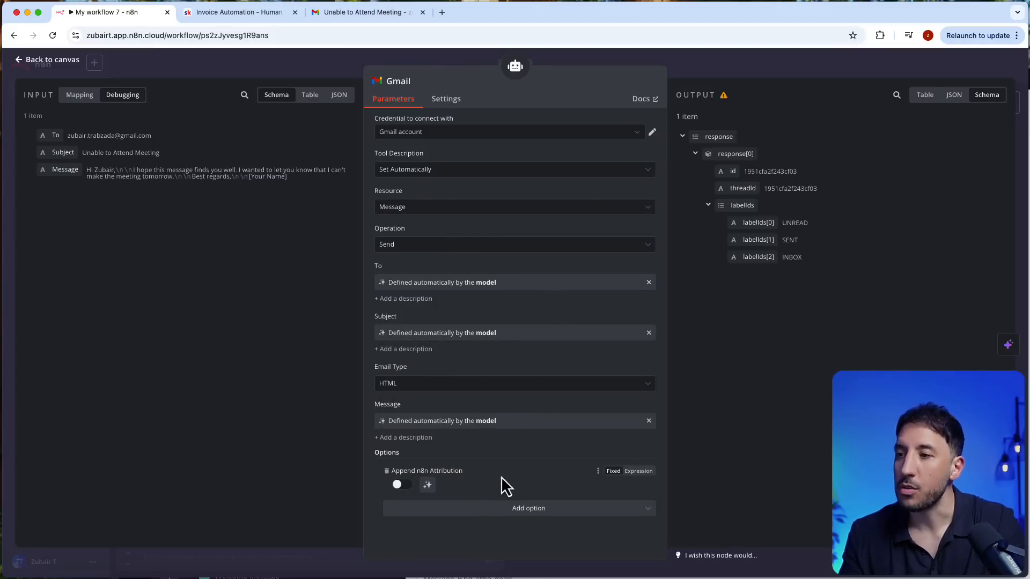
left_click(506, 512)
left_click(494, 363)
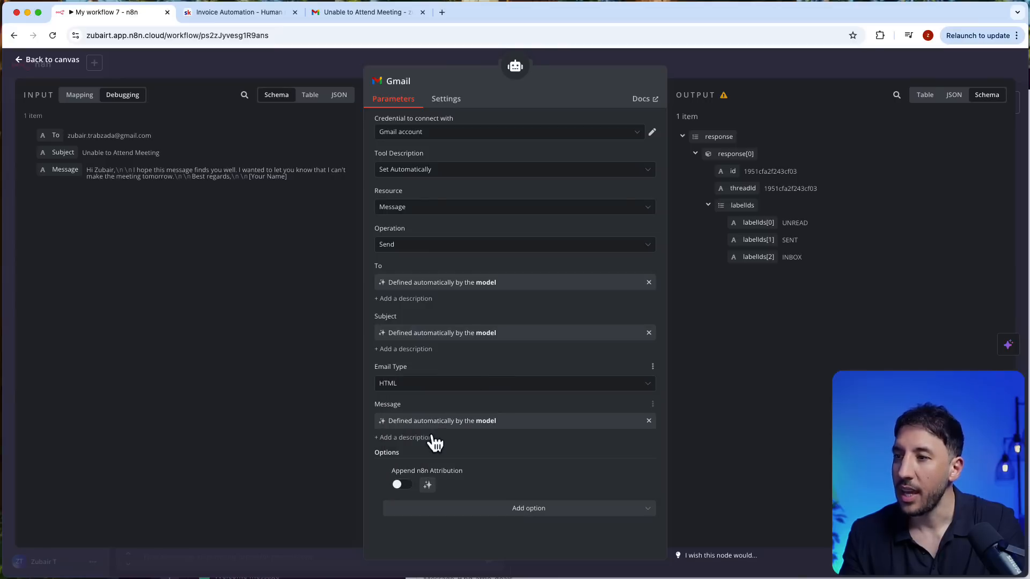
Step: Add a description to the Gmail tool's Message field telling the model to sign off the email with the sender's name
left_click(408, 438)
type("sign off the ")
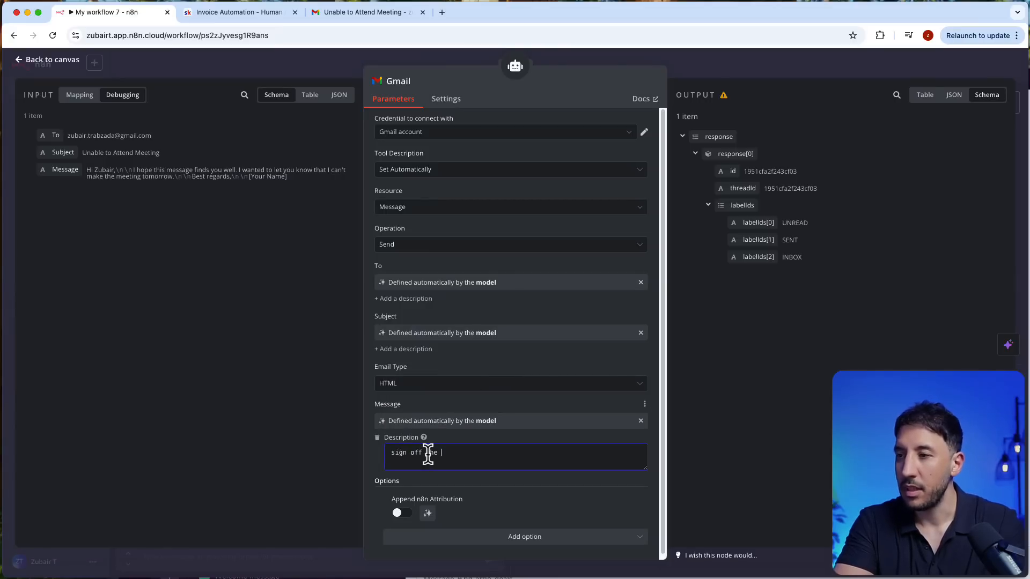
type("email with")
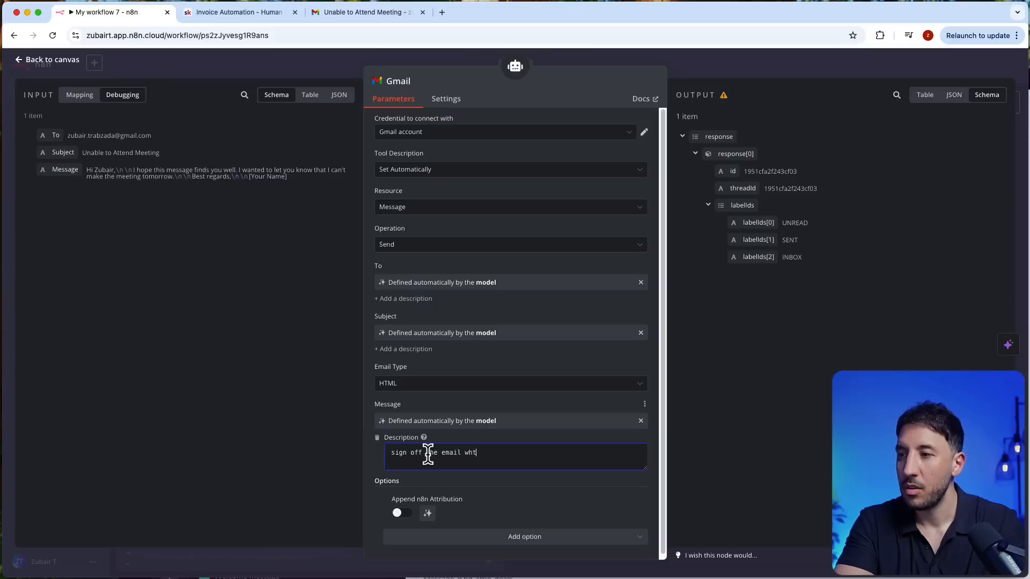
type(" \"Zubair")
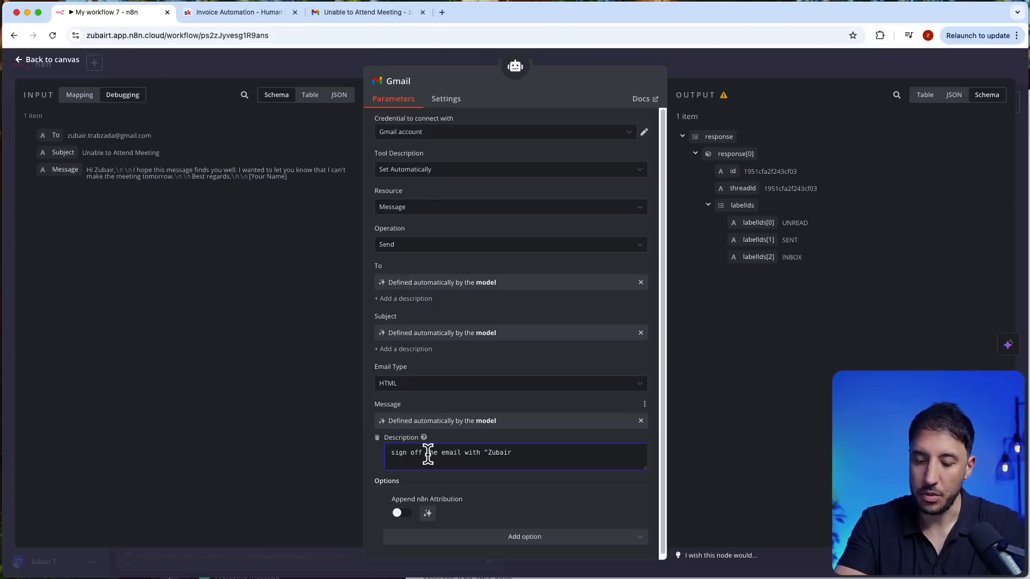
left_click(729, 55)
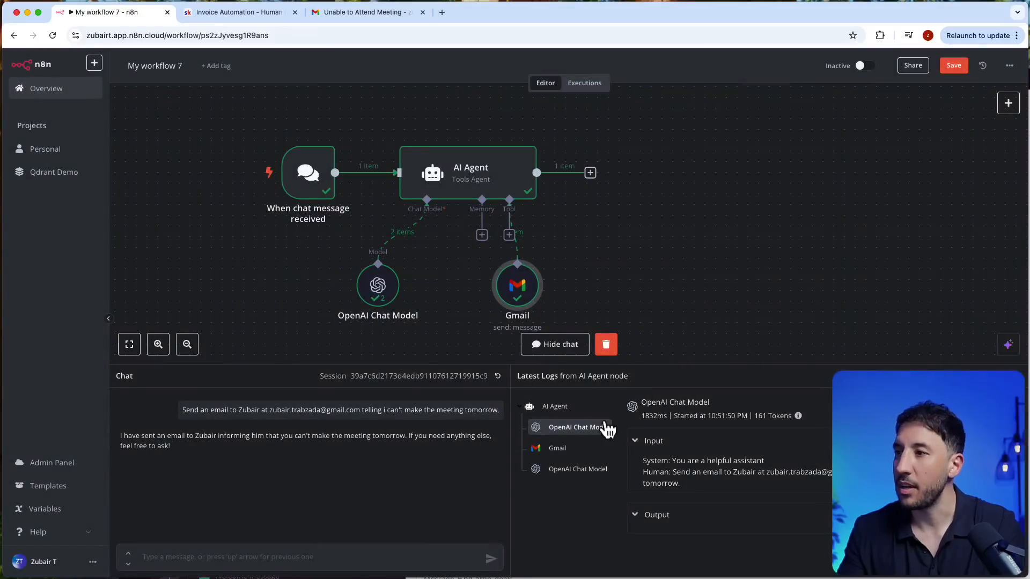
Step: Clear the previous execution data and resend the same meeting-cancellation request in the chat
left_click(613, 354)
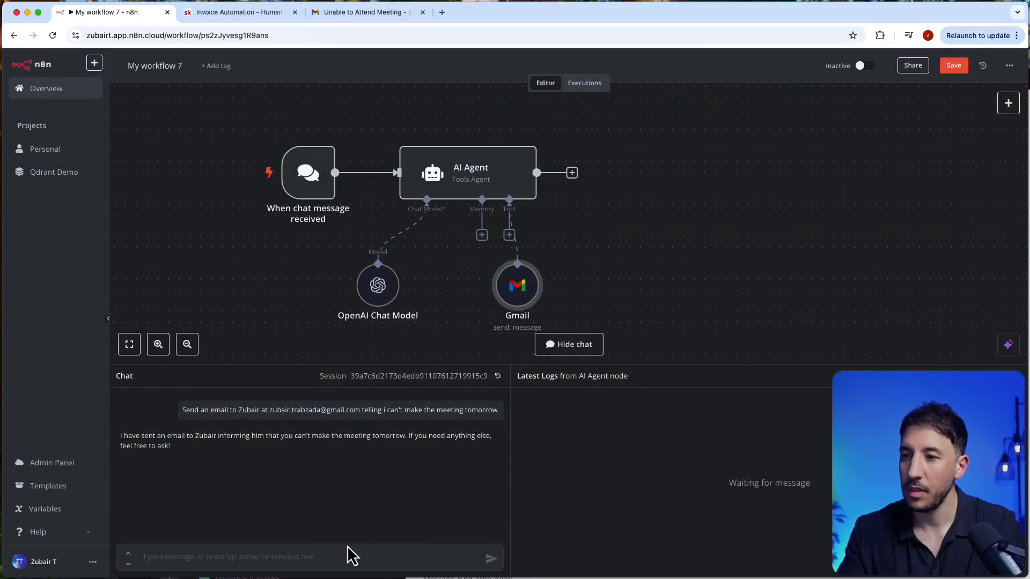
left_click(313, 552)
key("Up")
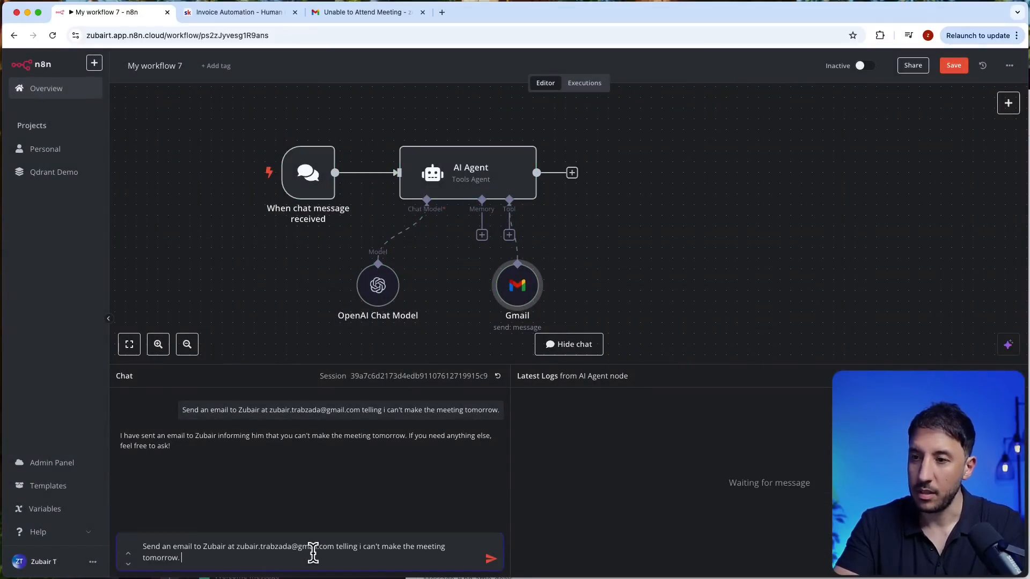
key("Return")
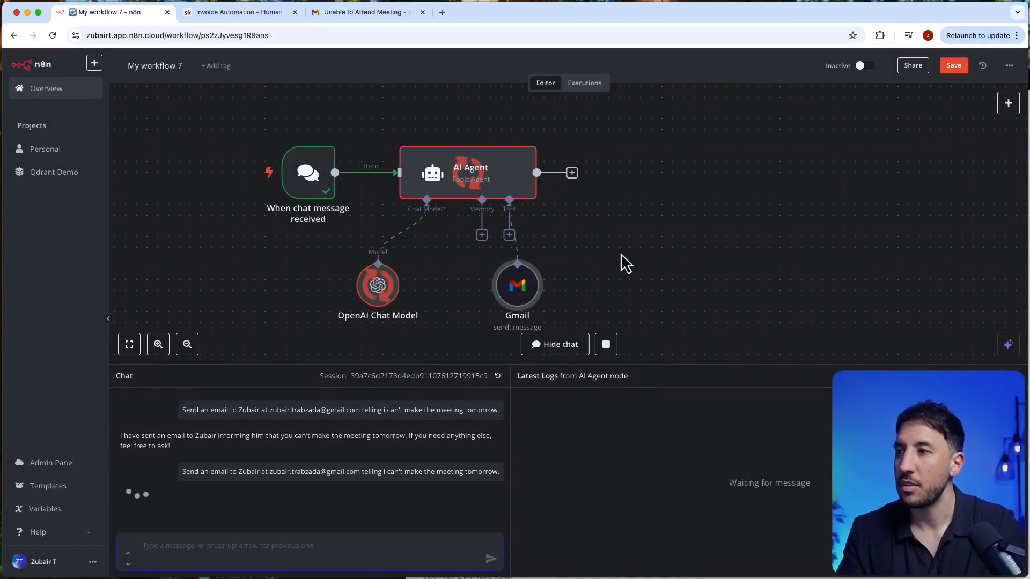
scroll(624, 263, "down", 2)
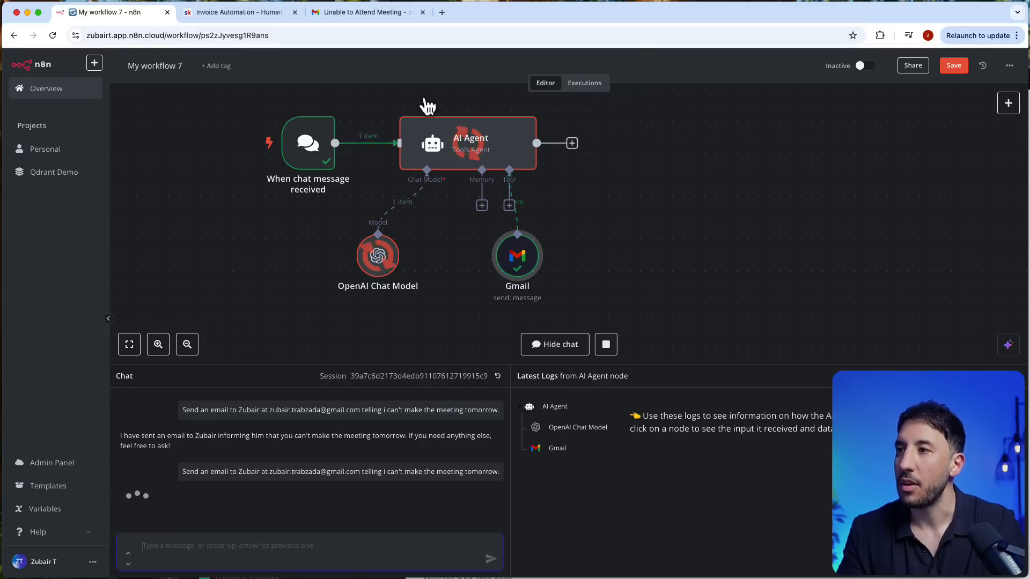
Step: Switch to Gmail, refresh the inbox, and examine the newly received "Can't Make Meeting Tomorrow" email
left_click(355, 12)
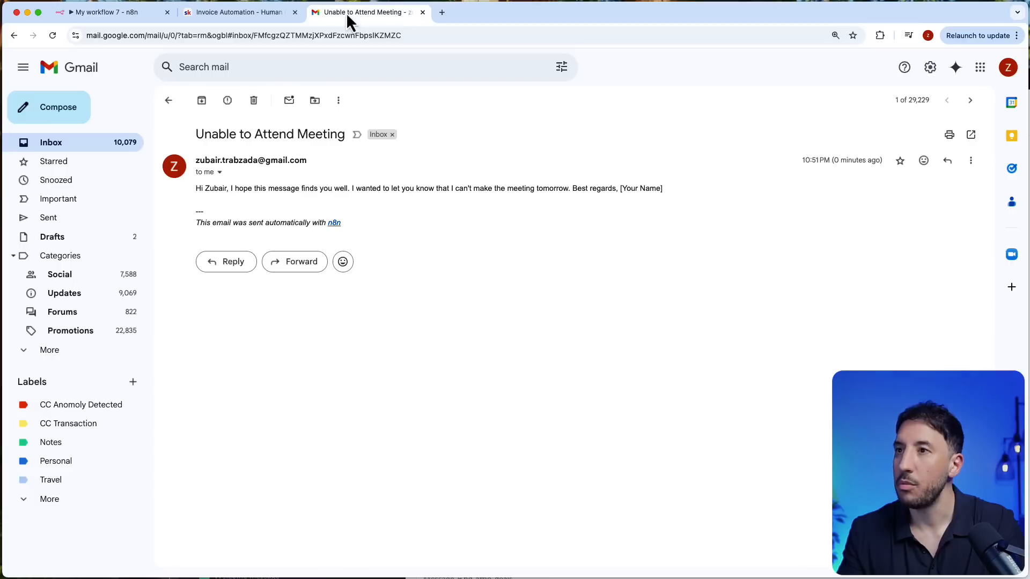
left_click(110, 146)
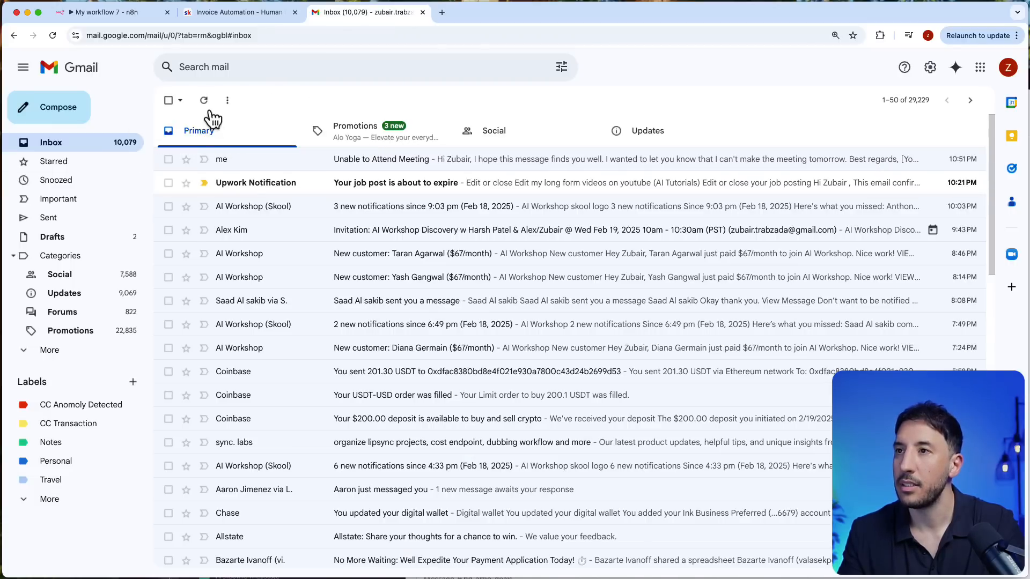
left_click(204, 102)
left_click(389, 158)
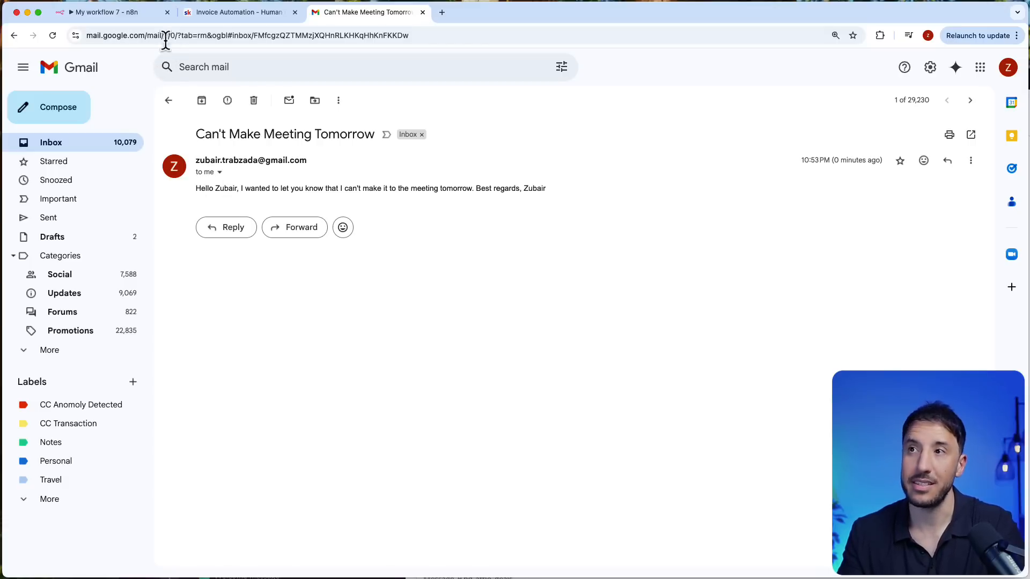
Step: Switch back to n8n and move the Gmail tool node farther from the OpenAI Chat Model on the canvas
left_click(129, 13)
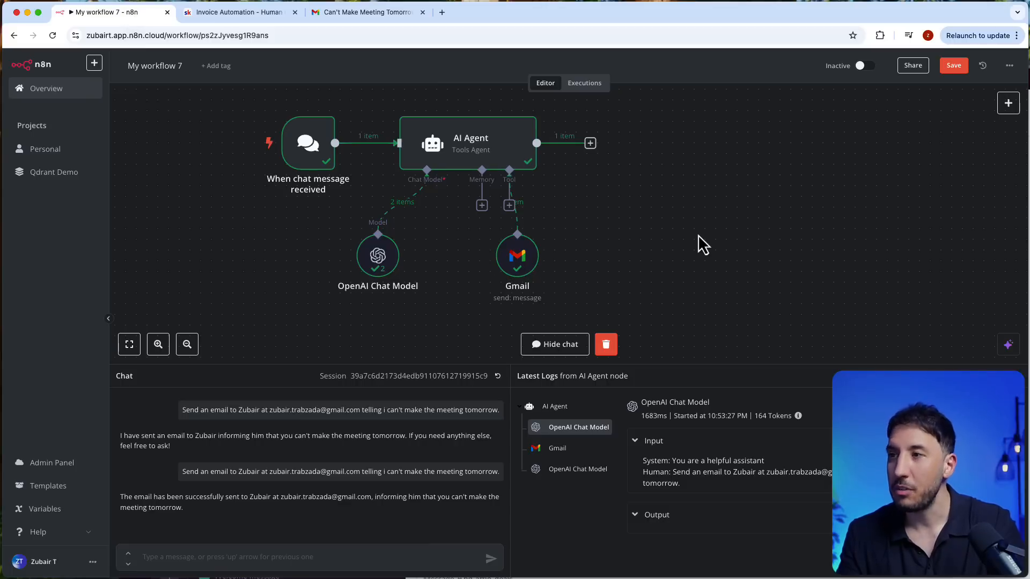
left_click_drag(512, 261, 577, 261)
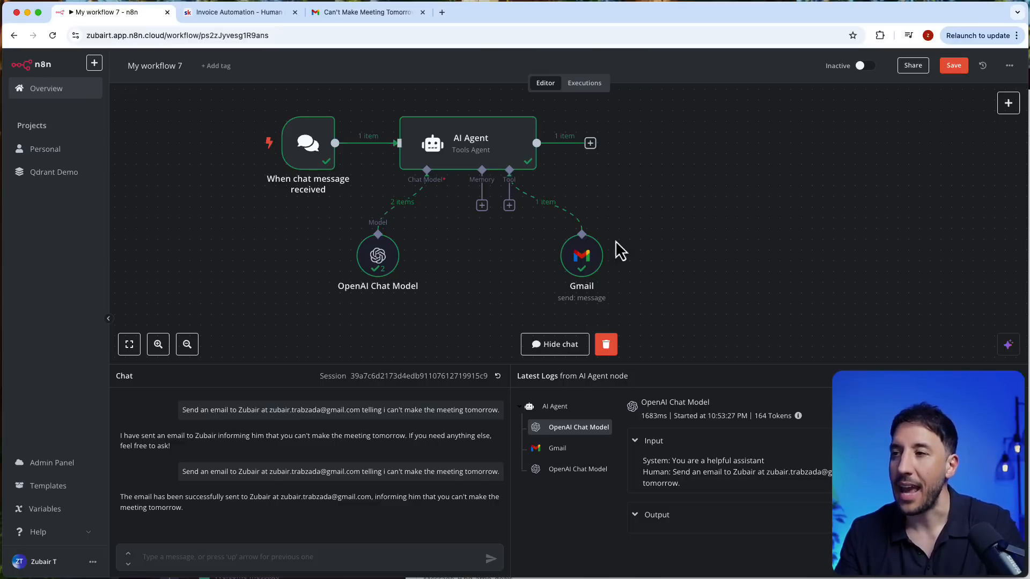
Step: Add a description to the Gmail tool's Subject field, view its help hint, and remove the empty description
double_click(588, 257)
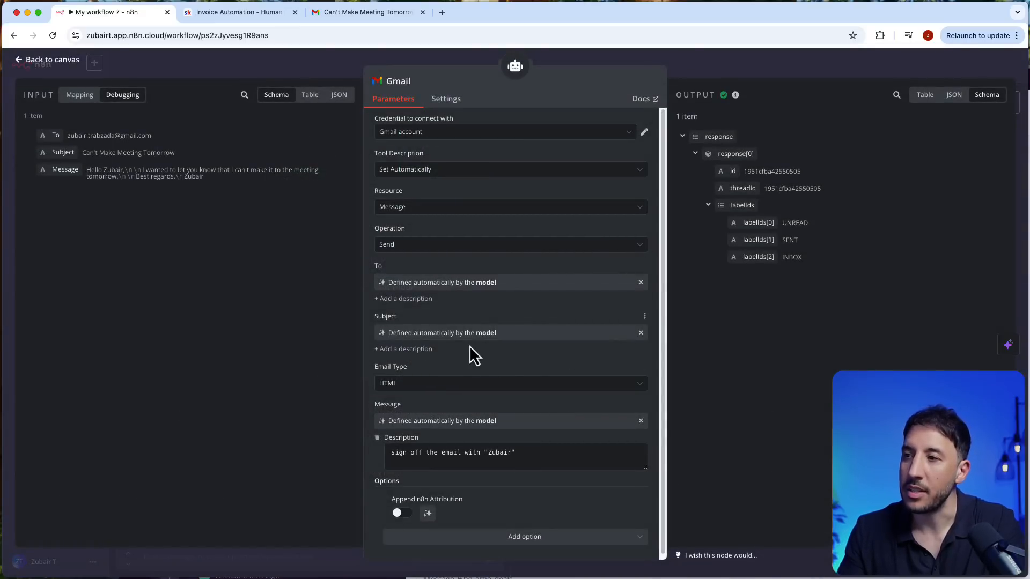
left_click(407, 350)
mouse_move(423, 351)
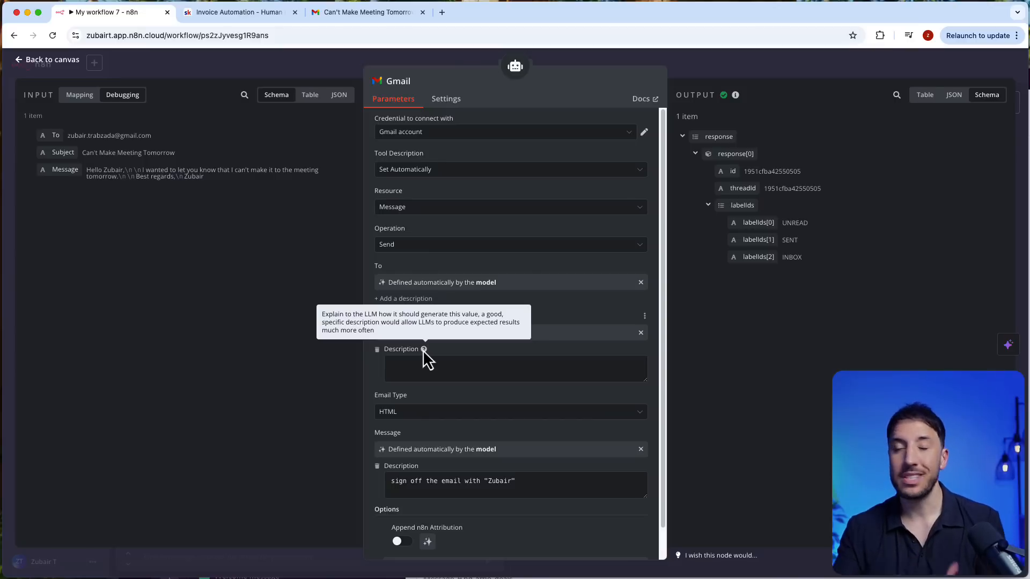
left_click(422, 367)
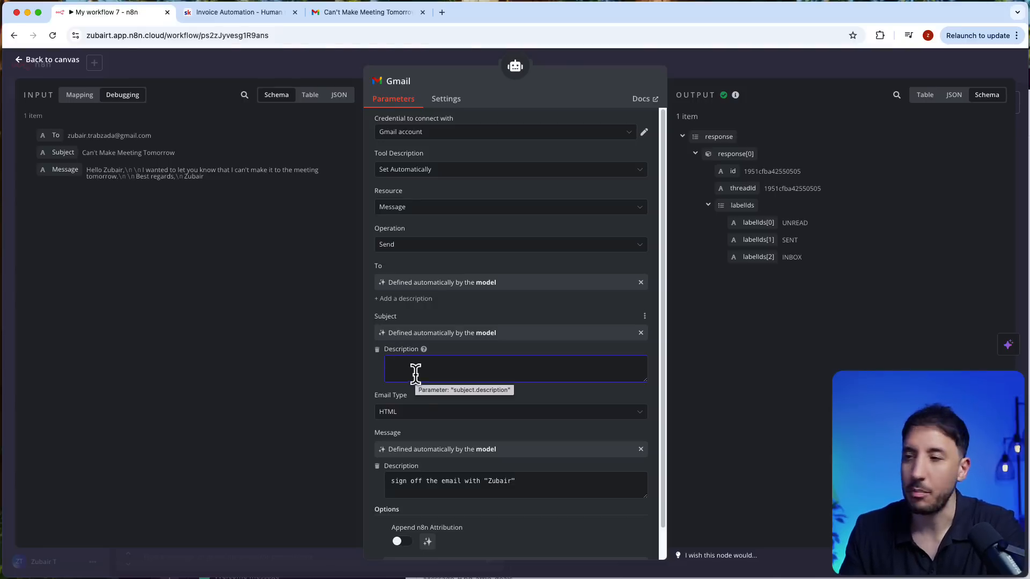
left_click(377, 349)
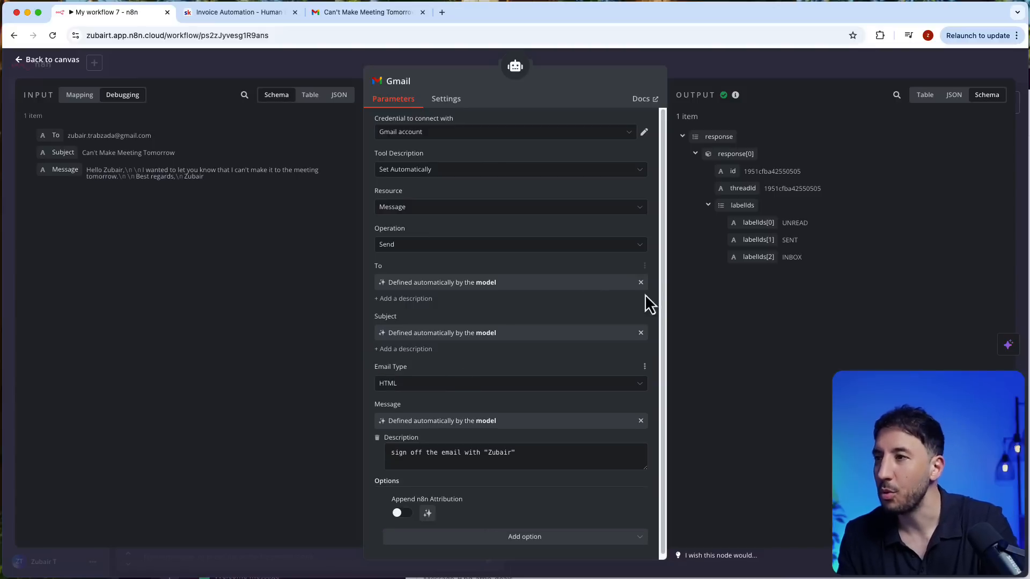
left_click(732, 65)
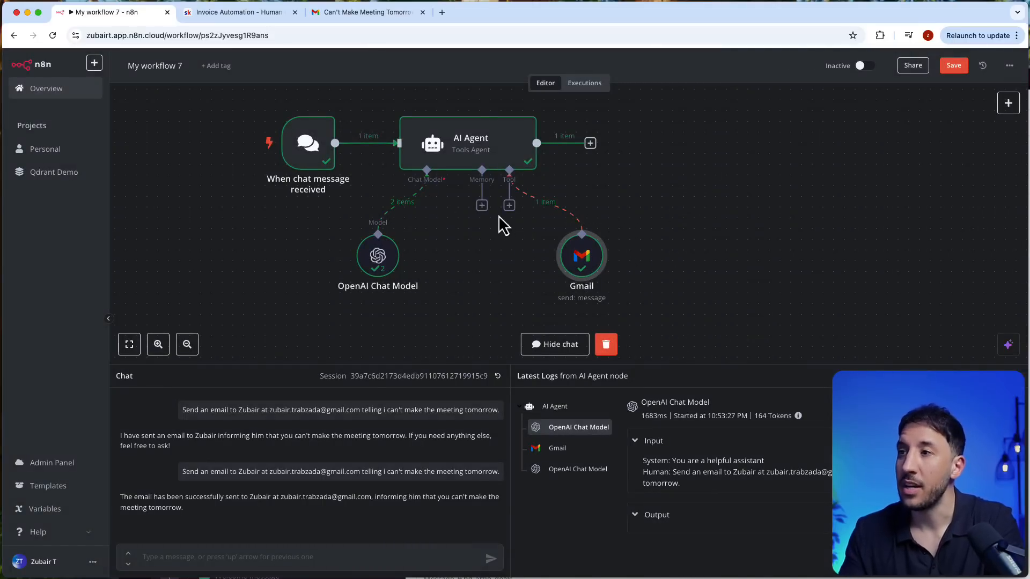
Step: Add a Google Calendar Tool to the AI Agent
left_click(510, 206)
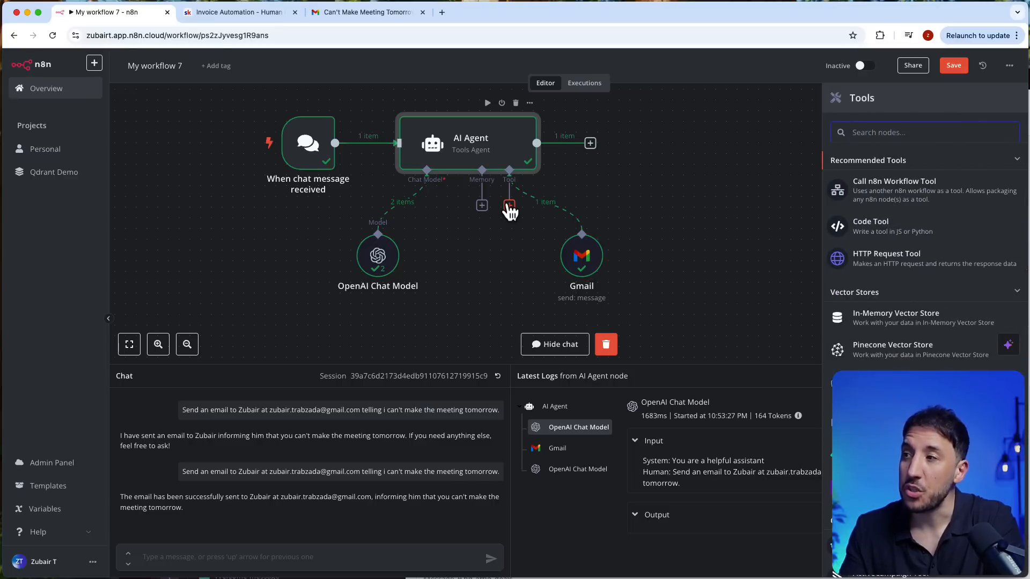
type("caled")
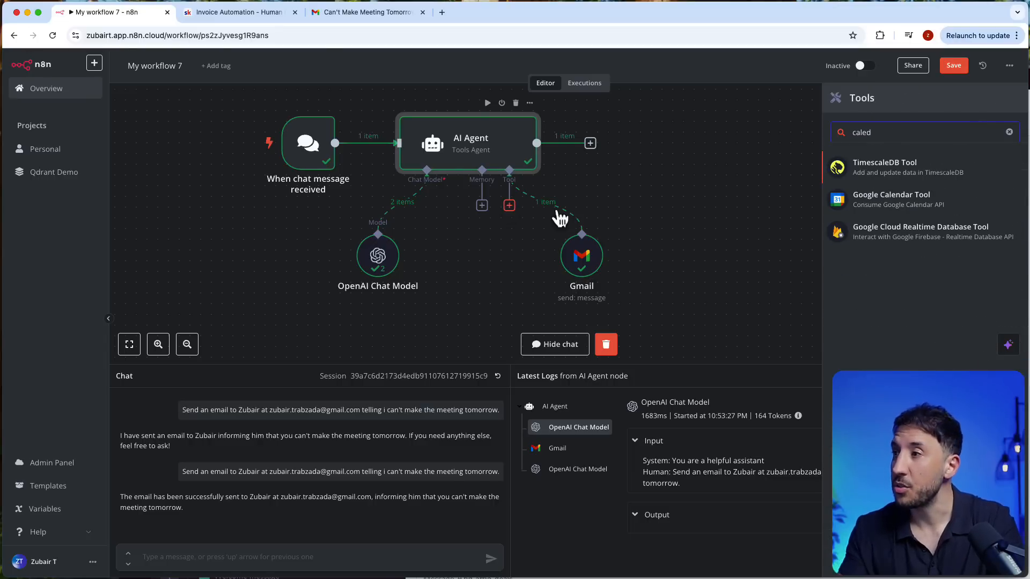
left_click(893, 200)
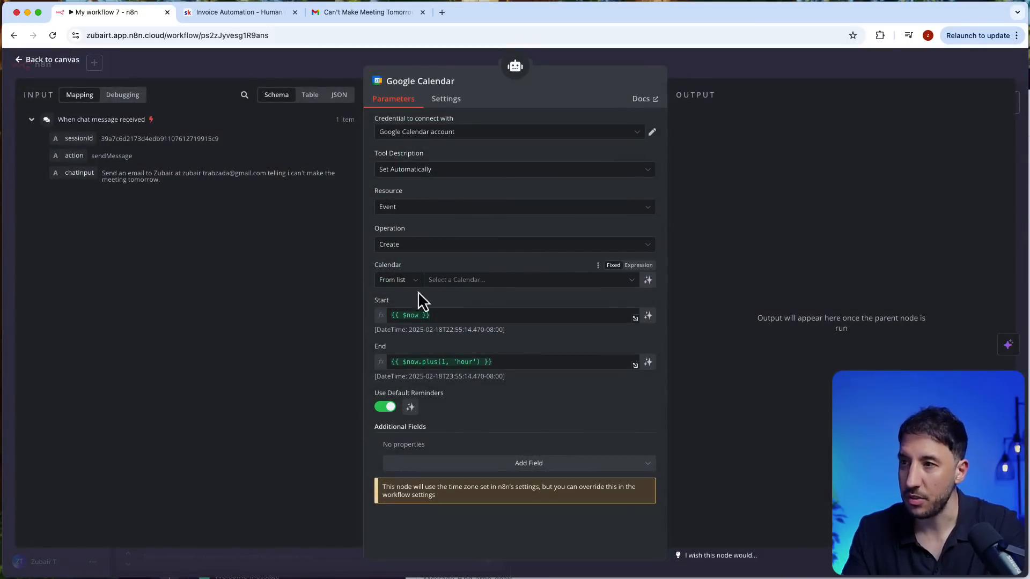
Step: Select the account owner's e-mail calendar for the Google Calendar tool and let the model define Start and End
left_click(494, 286)
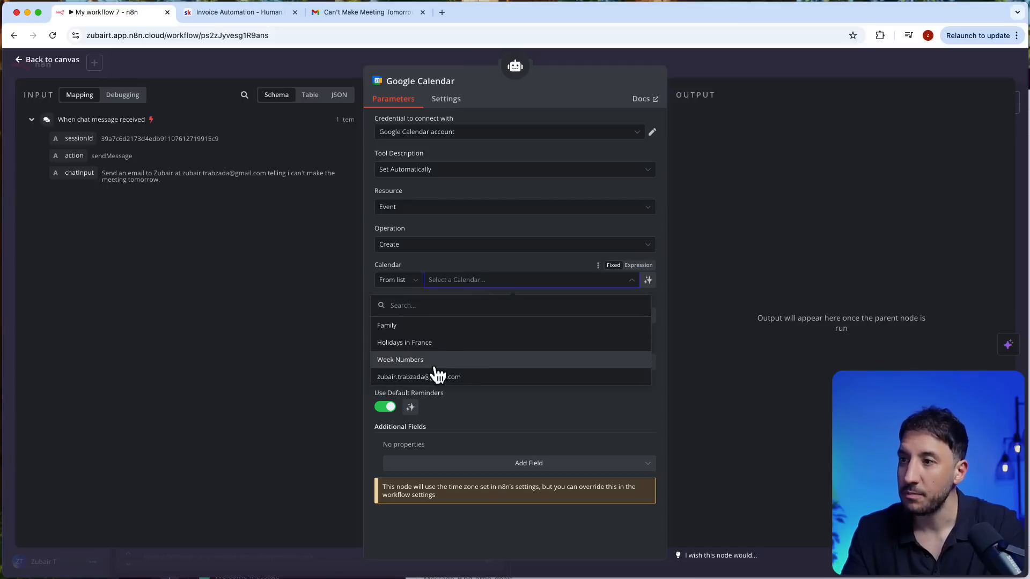
left_click(428, 378)
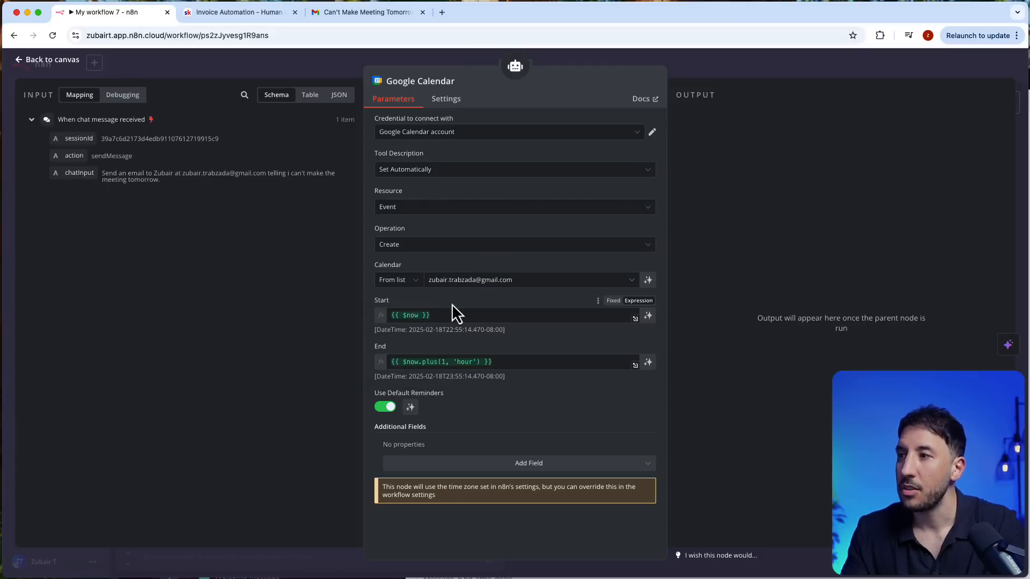
left_click(648, 315)
left_click(648, 365)
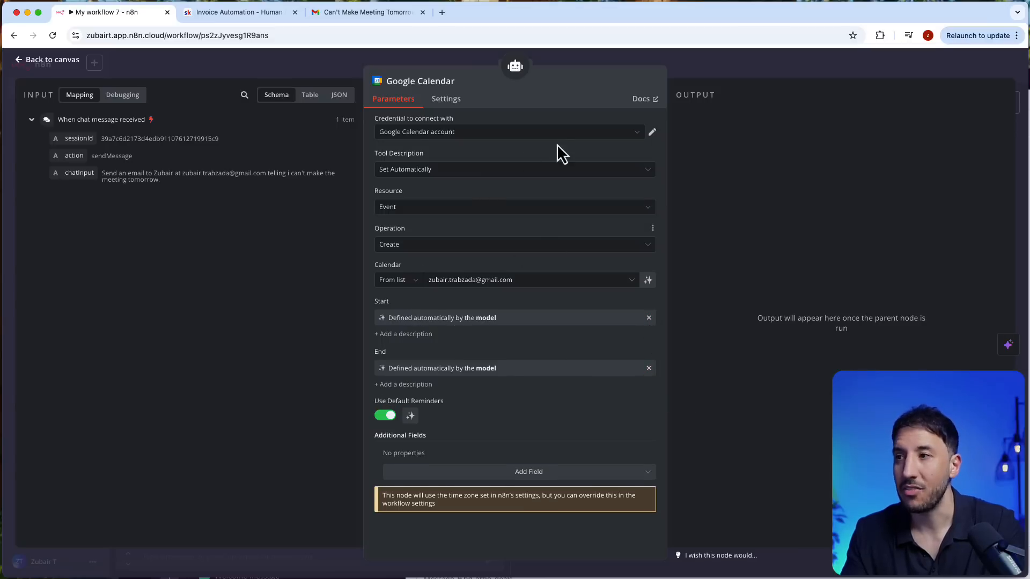
Step: Add the Attendees field to the Google Calendar tool and let the model define the attendee
left_click(529, 472)
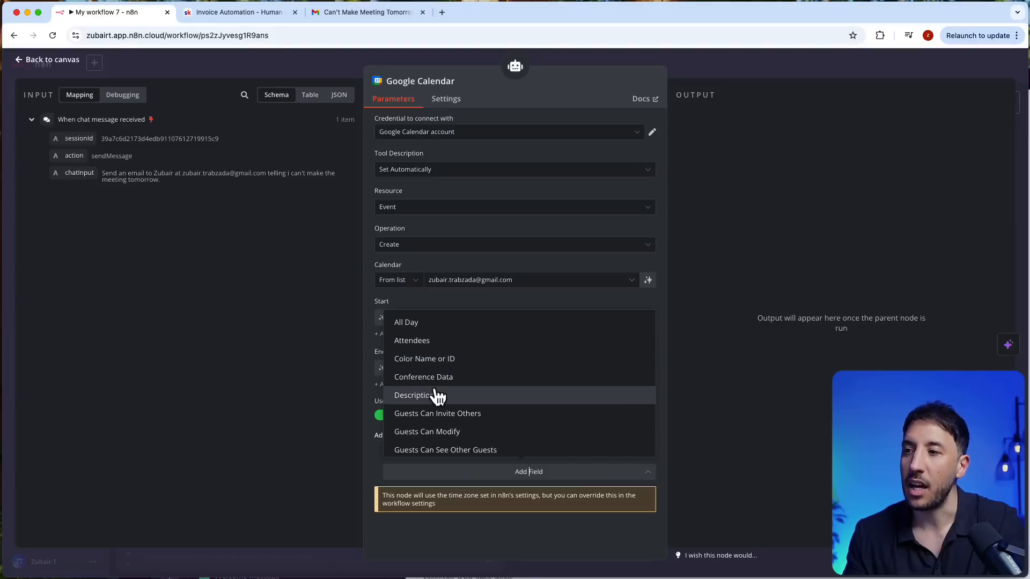
left_click(419, 342)
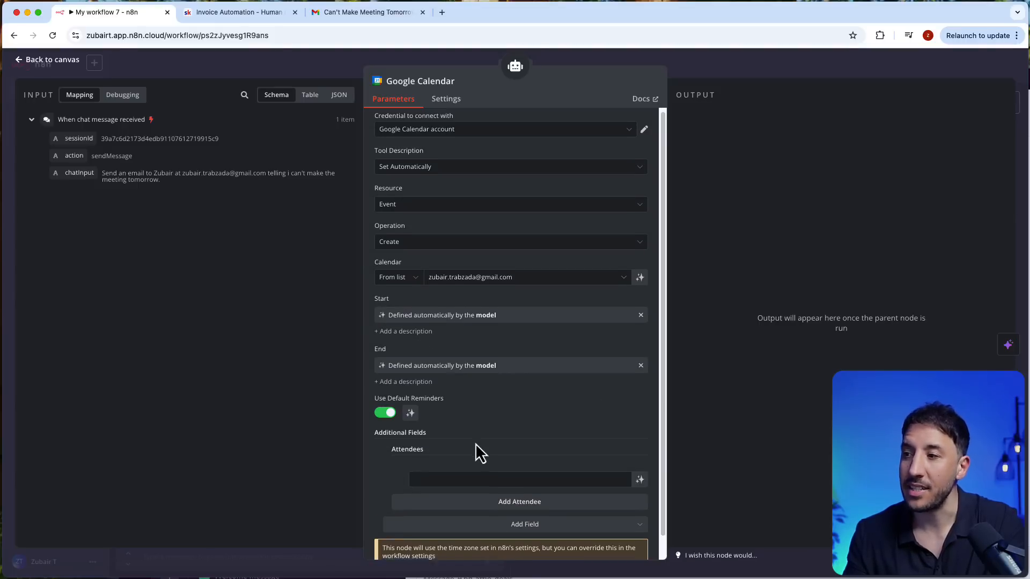
scroll(478, 448, "down", 1)
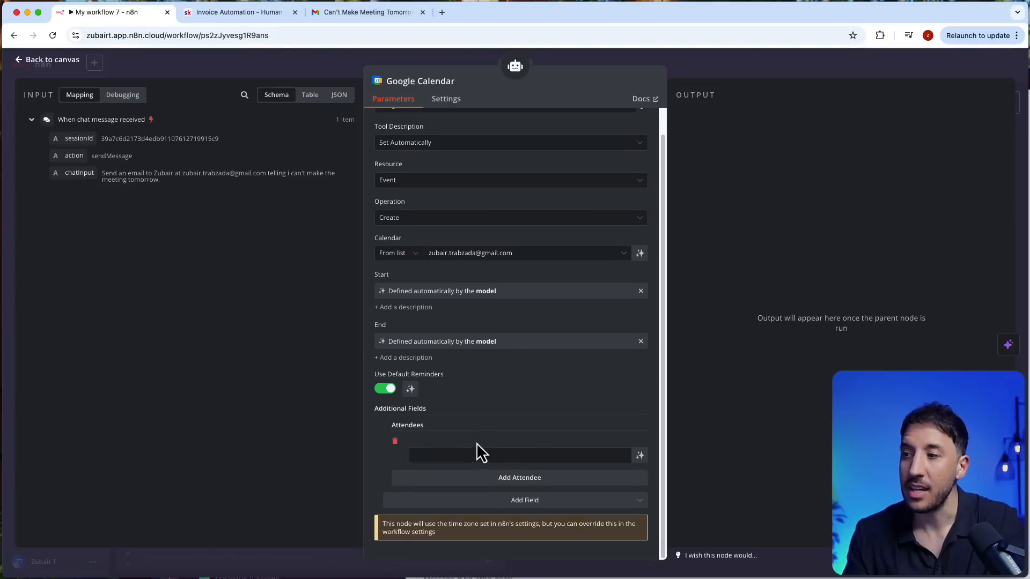
left_click(640, 455)
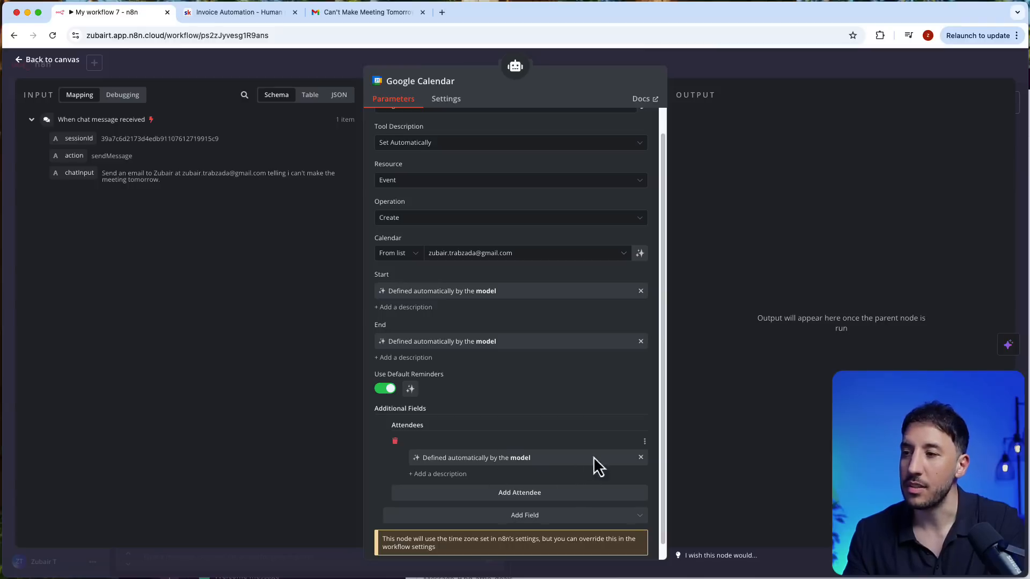
Step: Add the Summary field to the Google Calendar tool, let the model define it, and return to the canvas
left_click(502, 516)
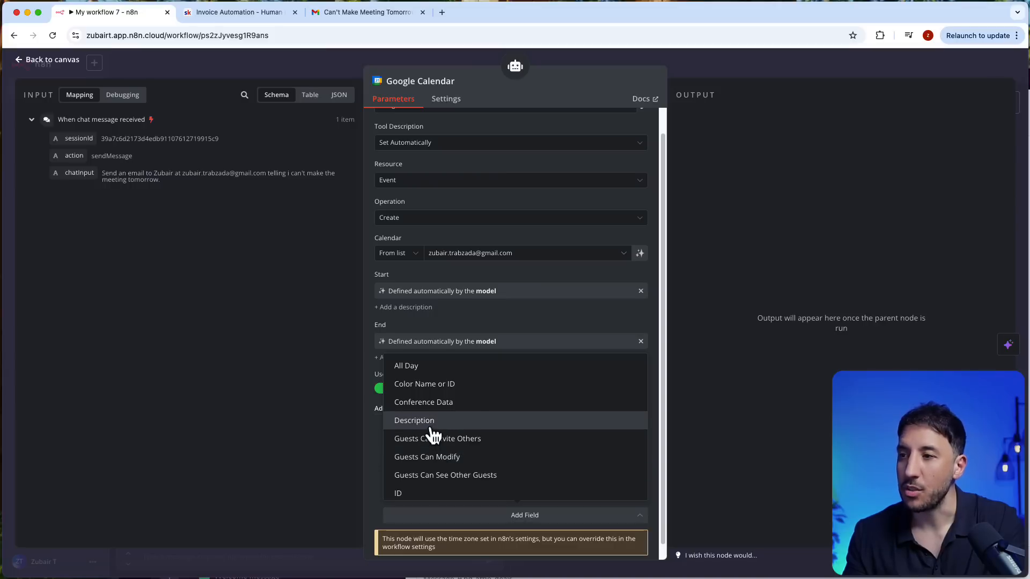
scroll(440, 456, "down", 5)
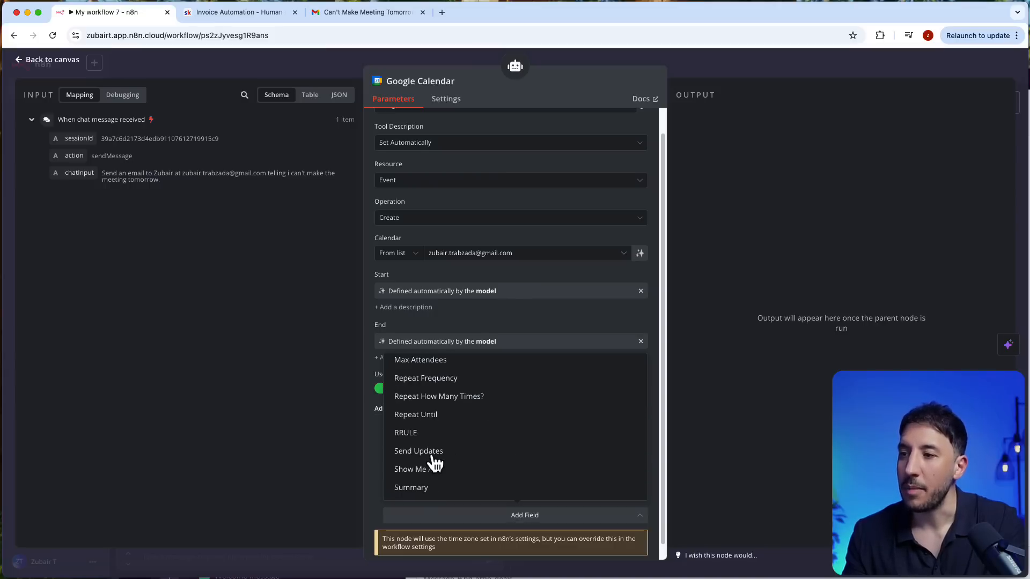
scroll(435, 472, "down", 1)
scroll(433, 464, "up", 5)
scroll(434, 462, "down", 5)
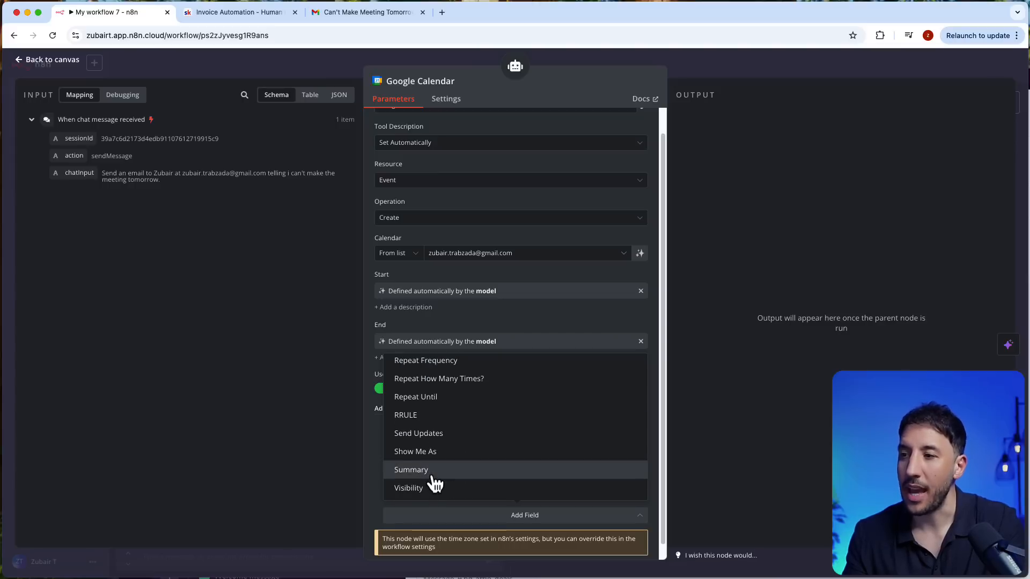
left_click(429, 470)
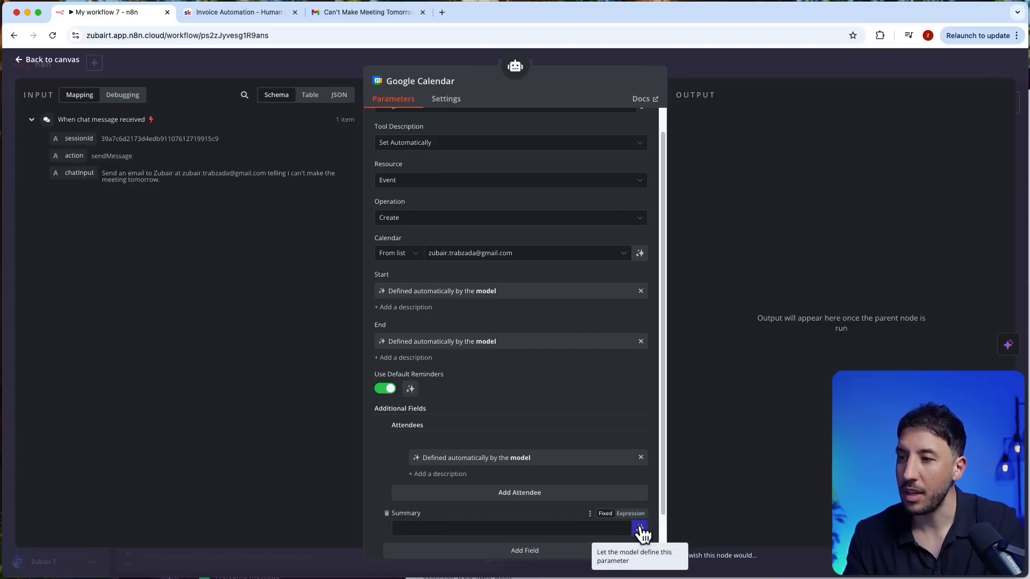
scroll(642, 526, "down", 2)
left_click(640, 479)
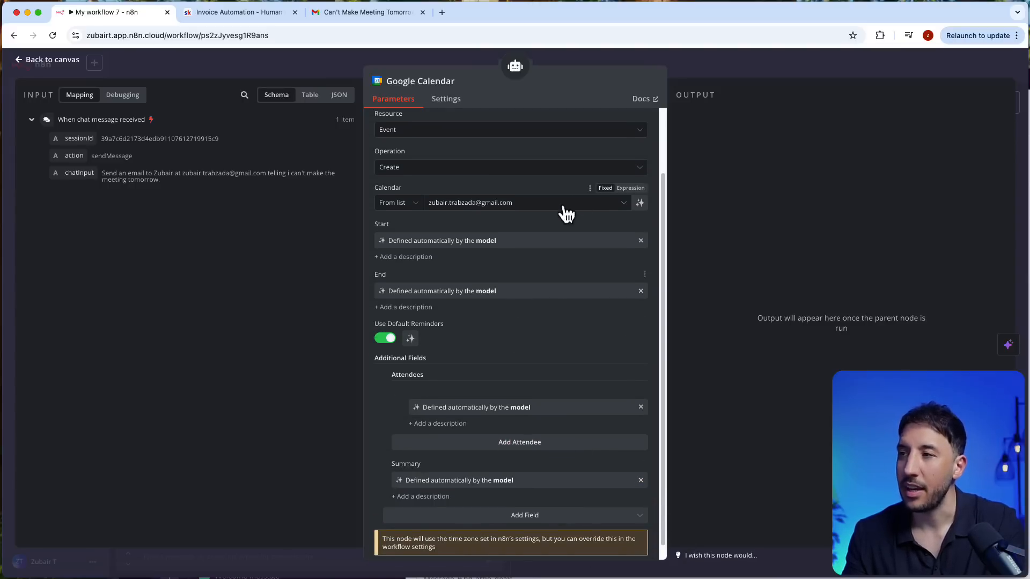
left_click(722, 69)
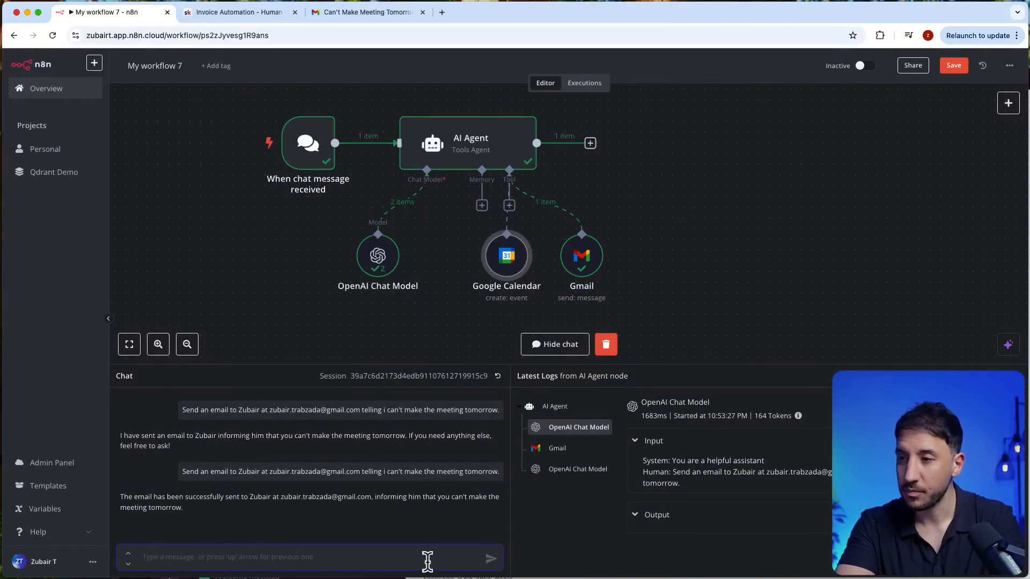
Step: Ask the chat to create a meeting tomorrow at 2 pm pst and email the attendee a confirmation, and review the agent's reply
key("super+v")
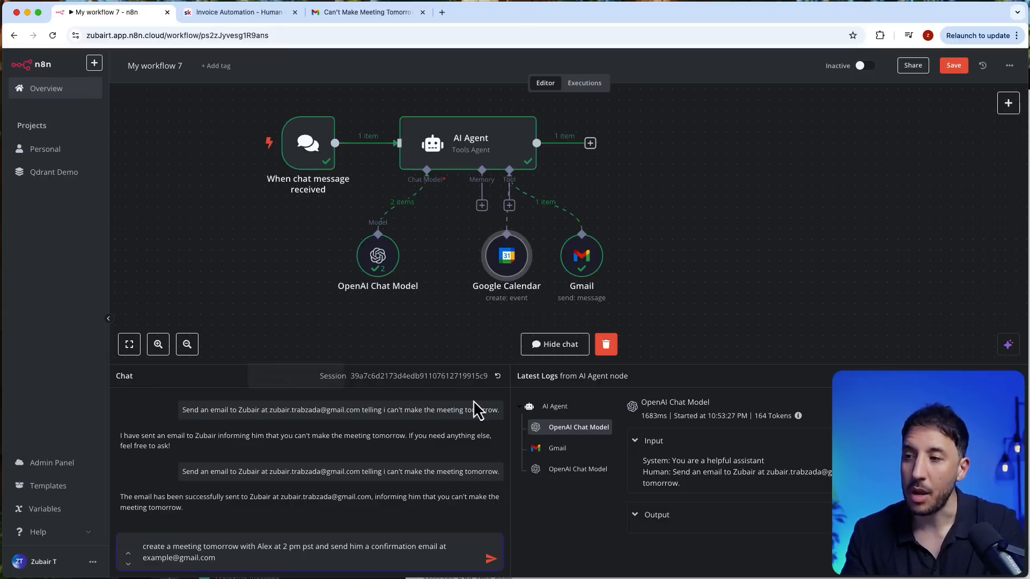
left_click(490, 560)
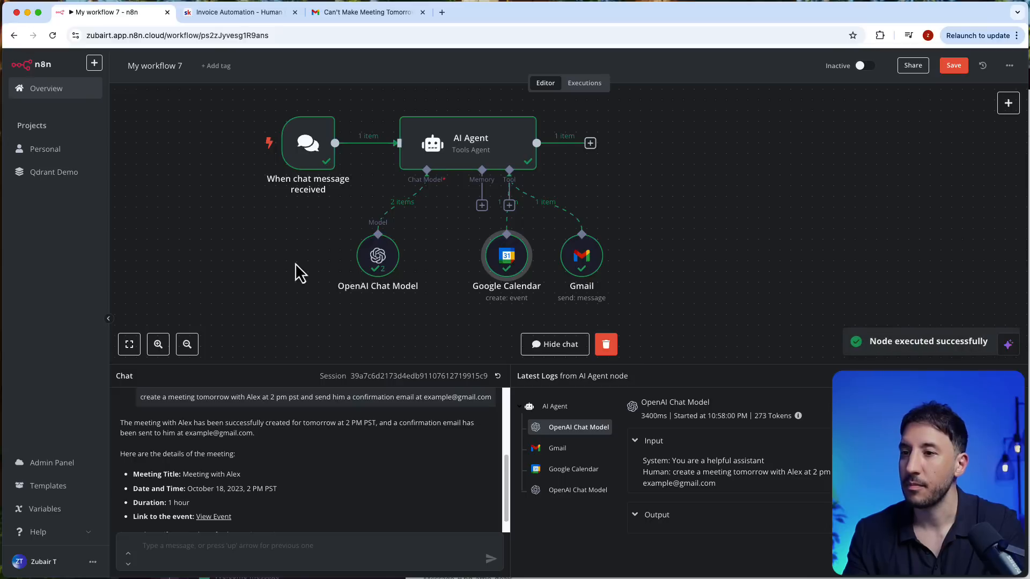
scroll(196, 454, "up", 1)
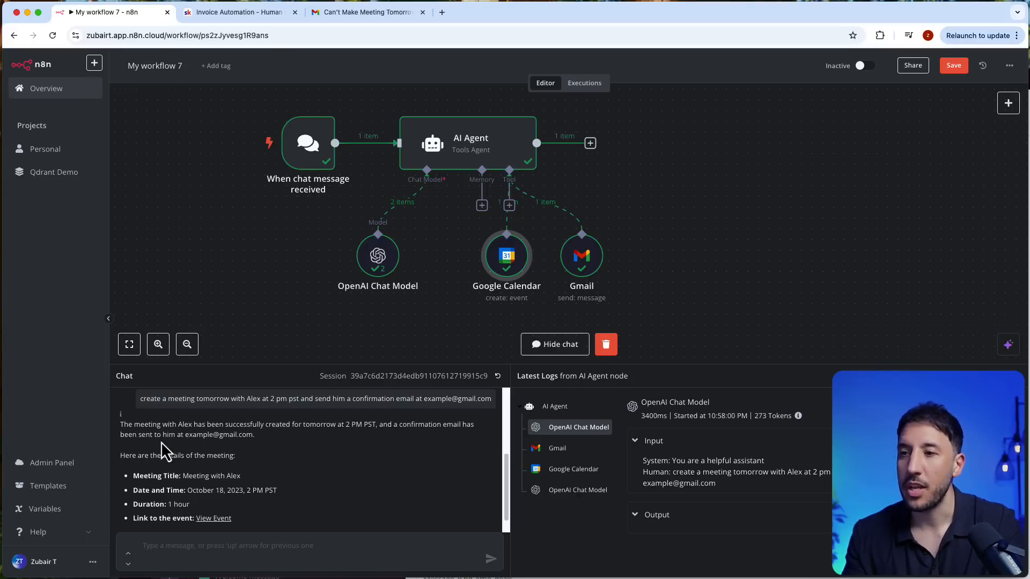
scroll(190, 474, "down", 1)
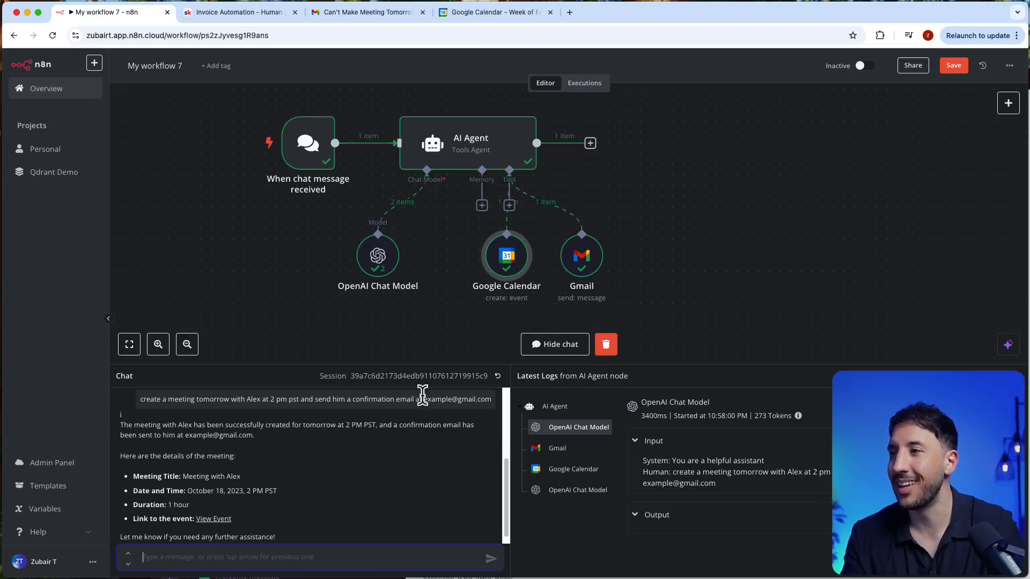
Step: Add the System Message option to the AI Agent, switch it to an expression, and open it in the expanded editor
mouse_move(477, 127)
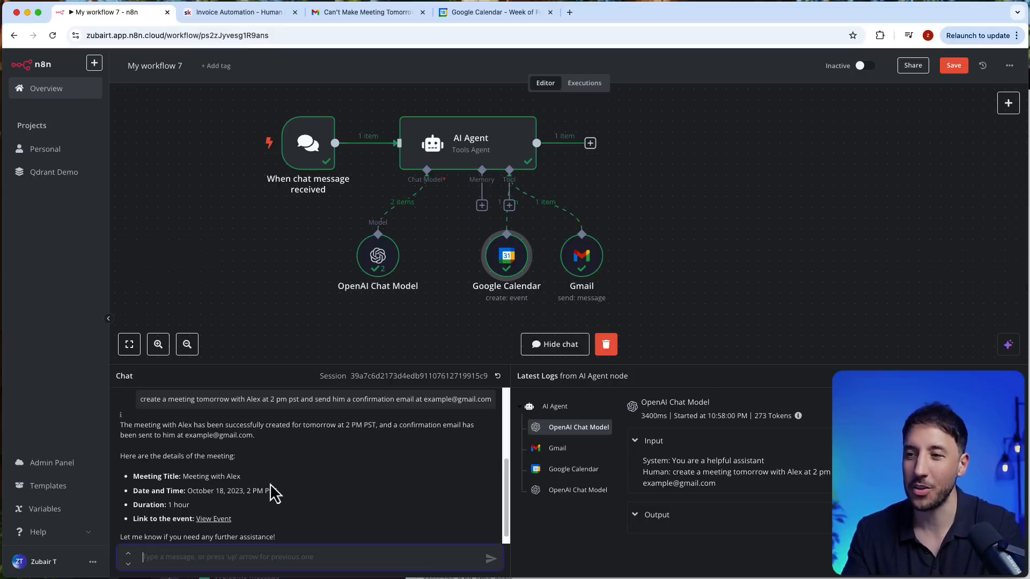
double_click(465, 145)
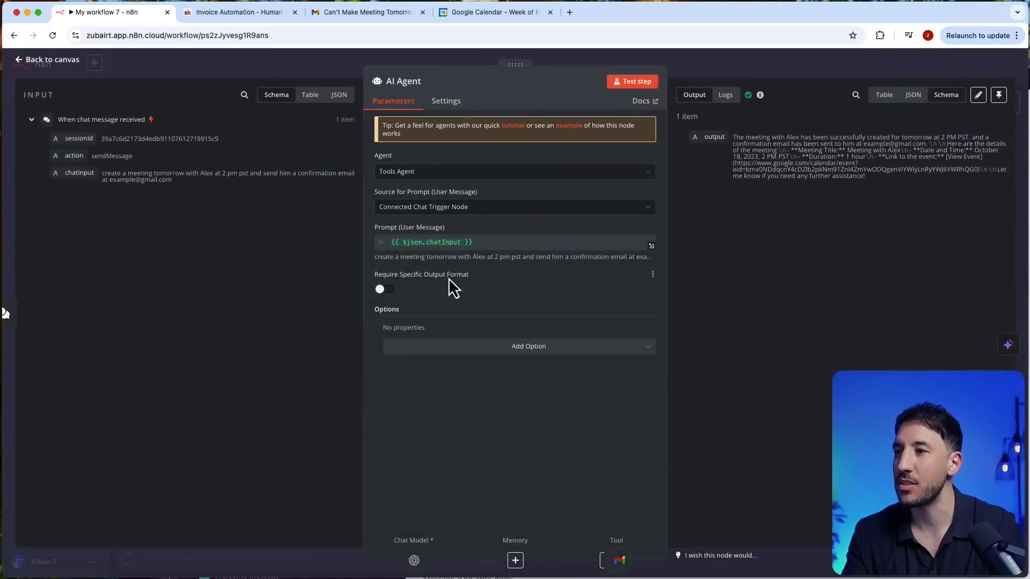
left_click(530, 356)
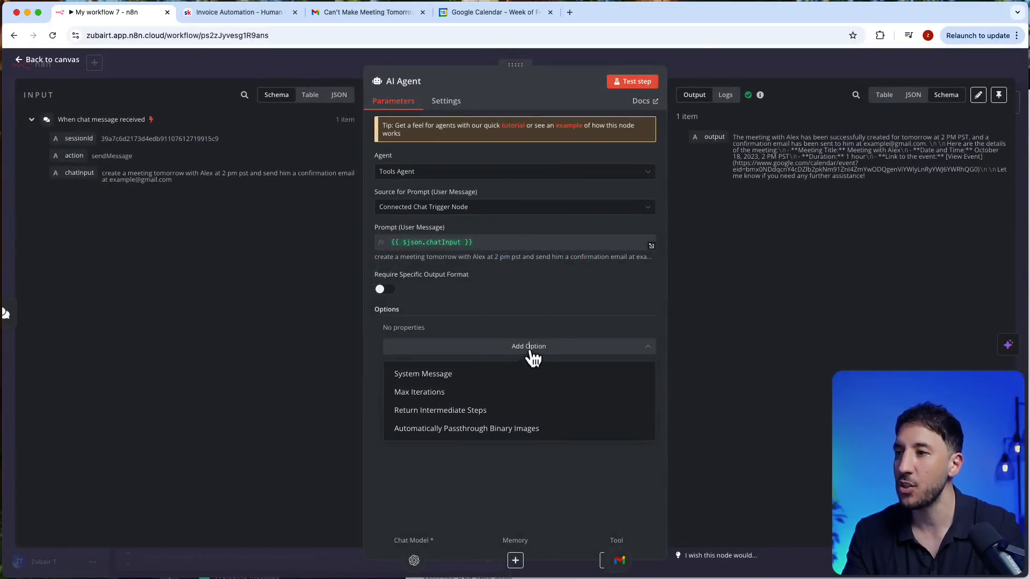
left_click(439, 374)
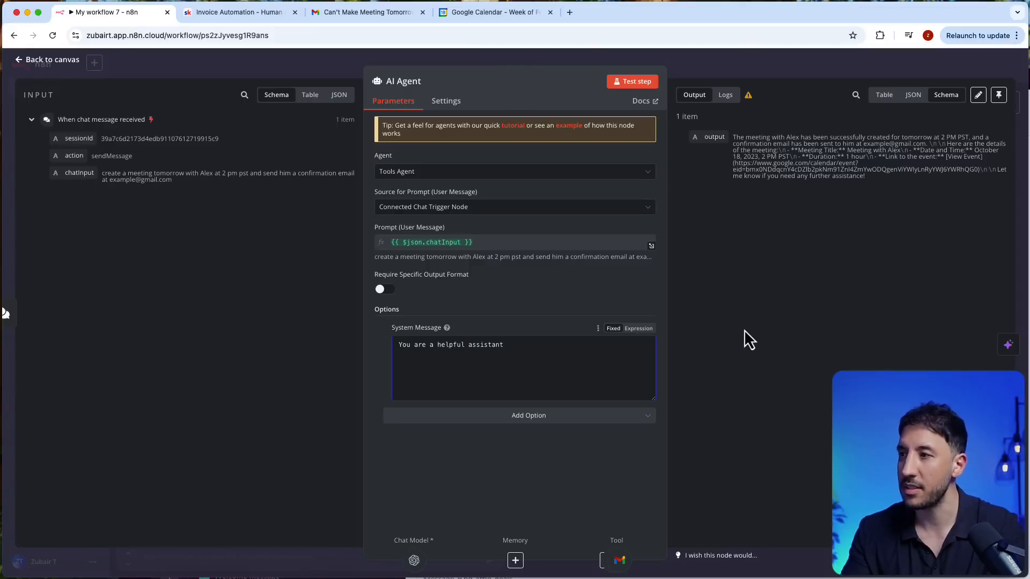
left_click(640, 329)
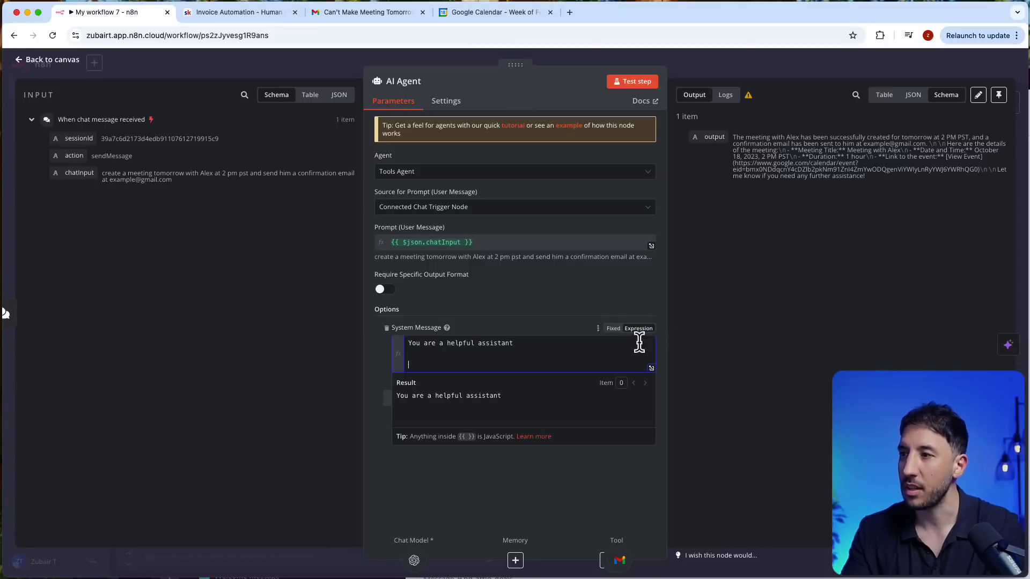
left_click(651, 369)
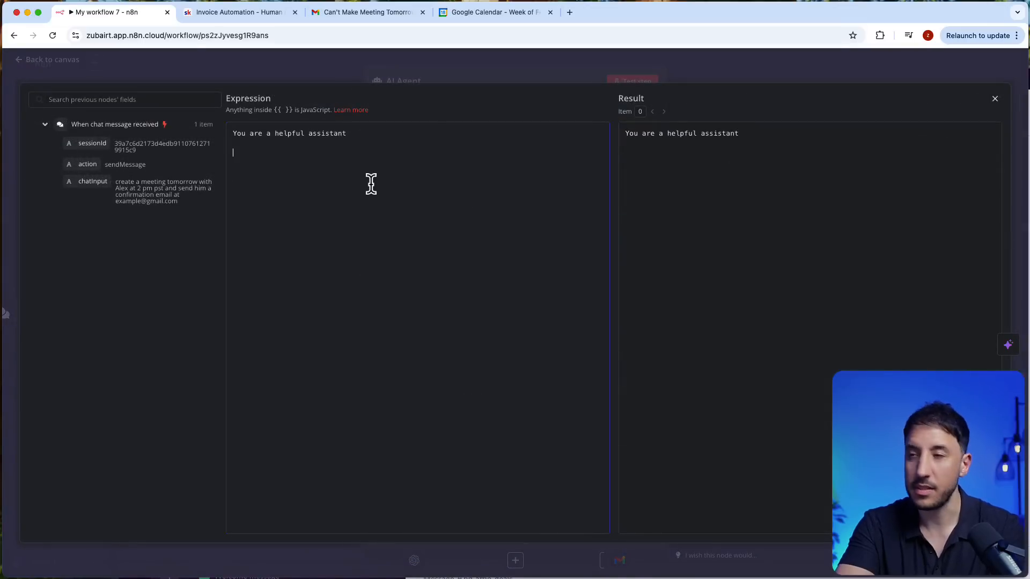
Step: Append "The current date/time is: {{ $now }}" to the system message and return to the canvas
type("The current data")
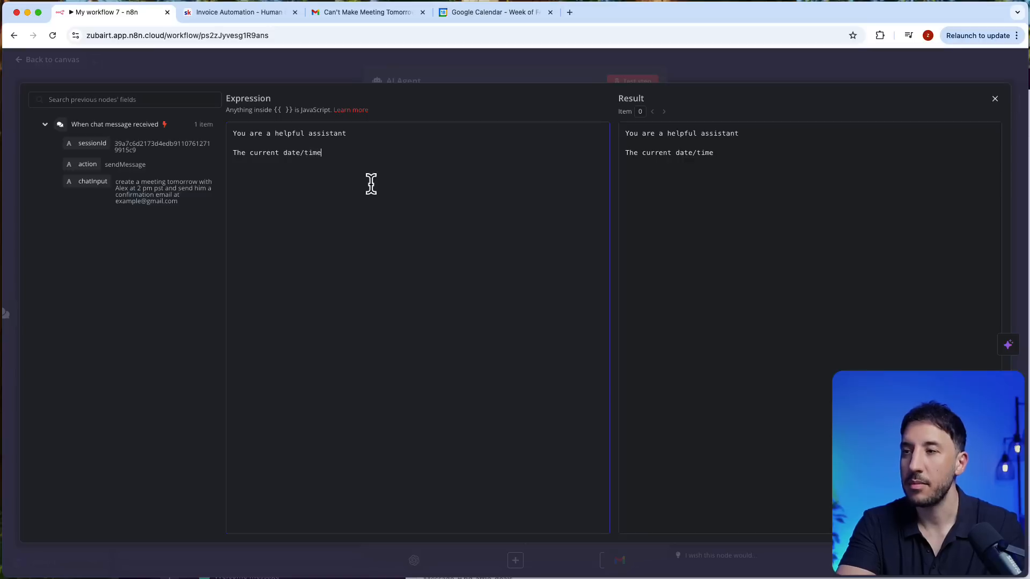
type("/time is: {{")
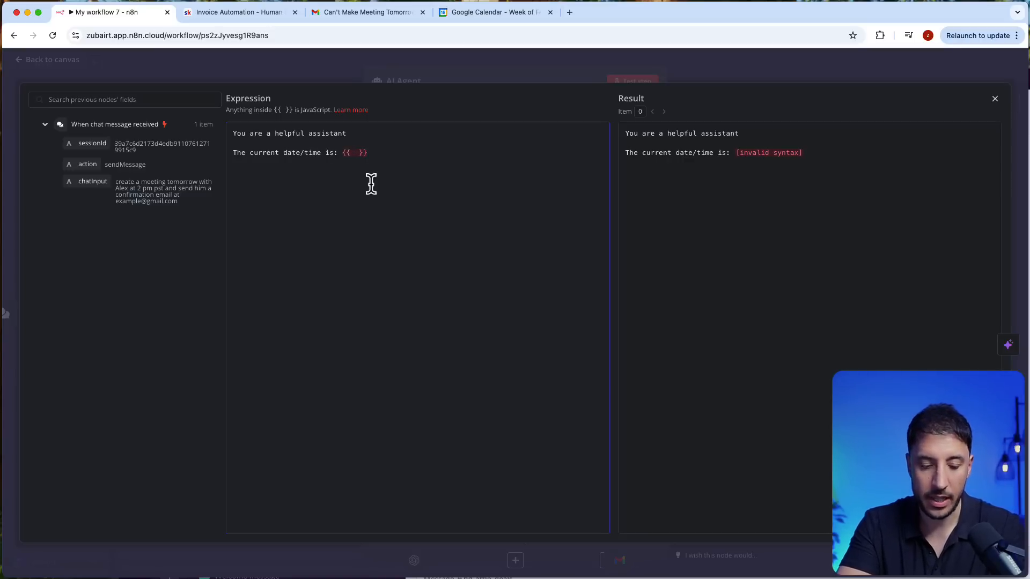
type("$now")
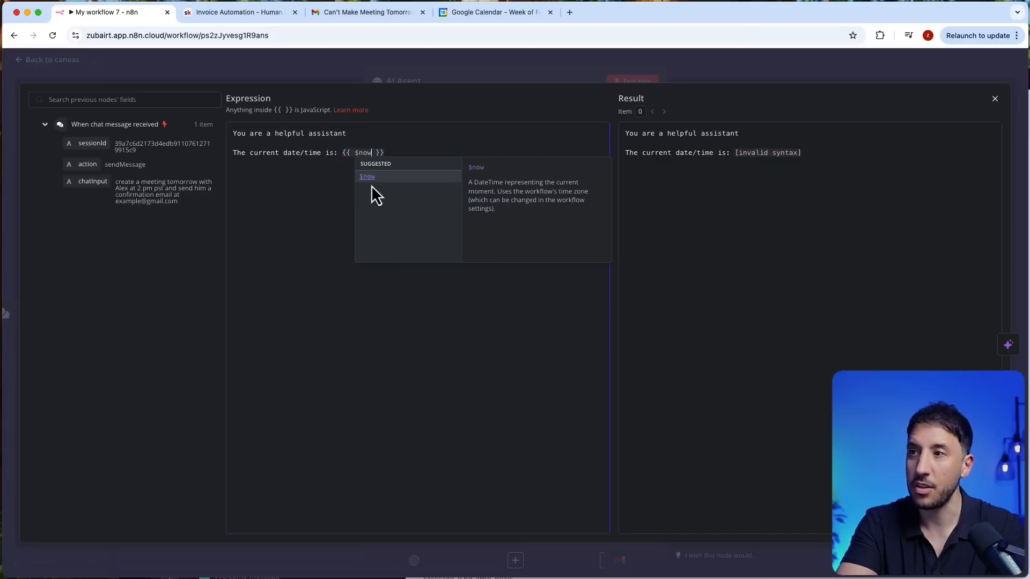
left_click(322, 292)
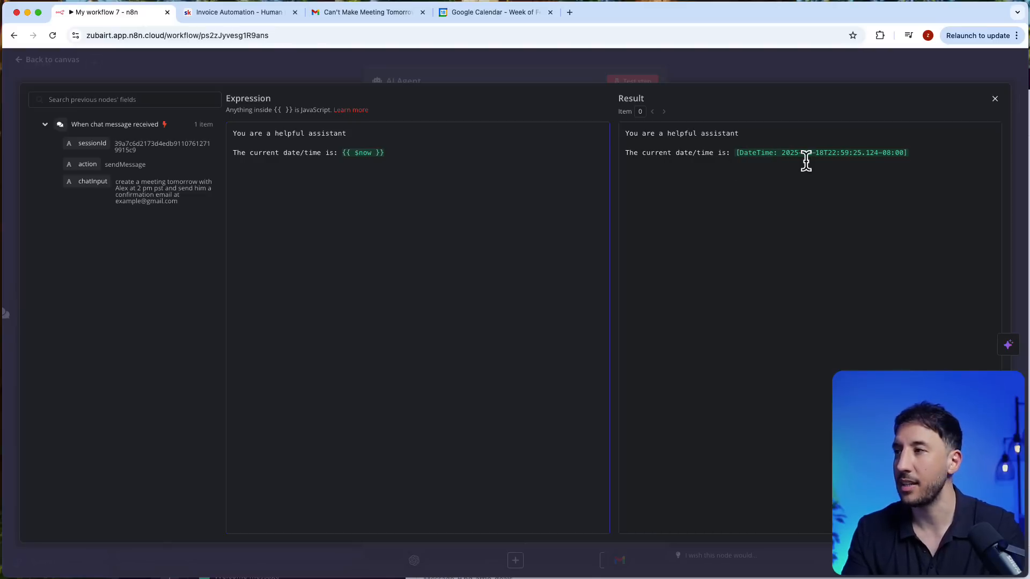
left_click(719, 79)
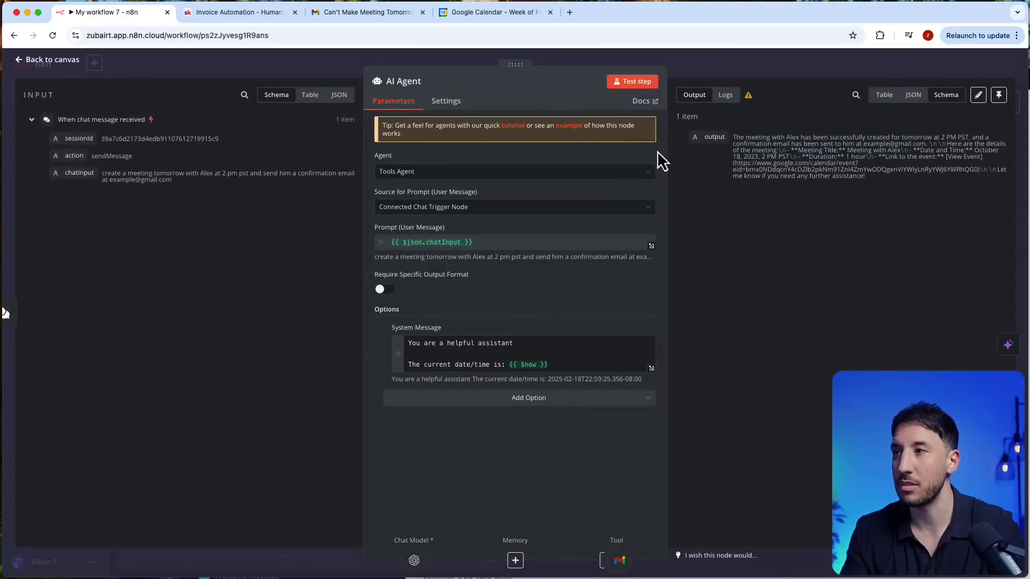
left_click(720, 58)
Step: Clear the previous execution data and resend the last meeting request in the chat
scroll(222, 511, "down", 1)
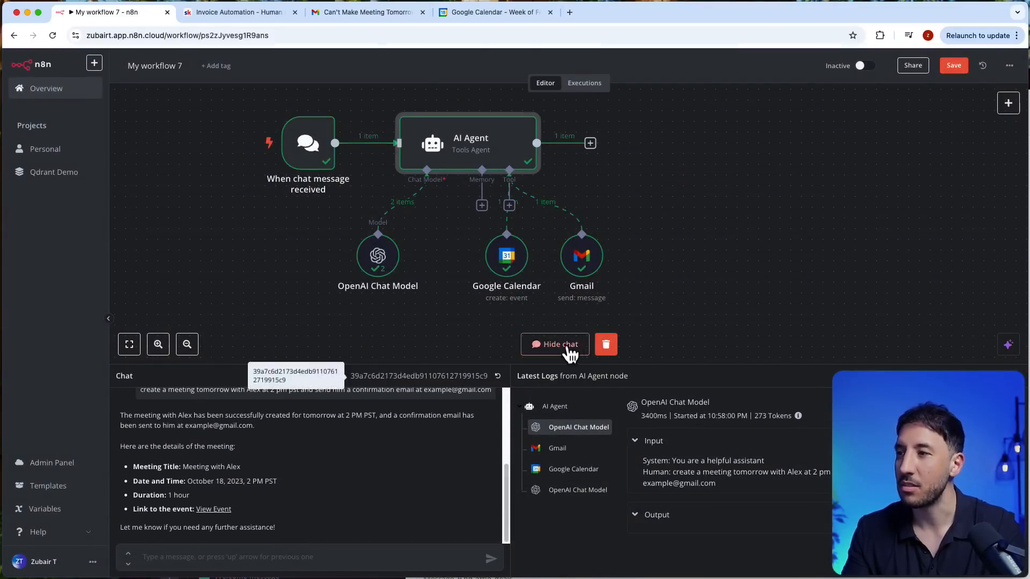
left_click(606, 345)
left_click(287, 552)
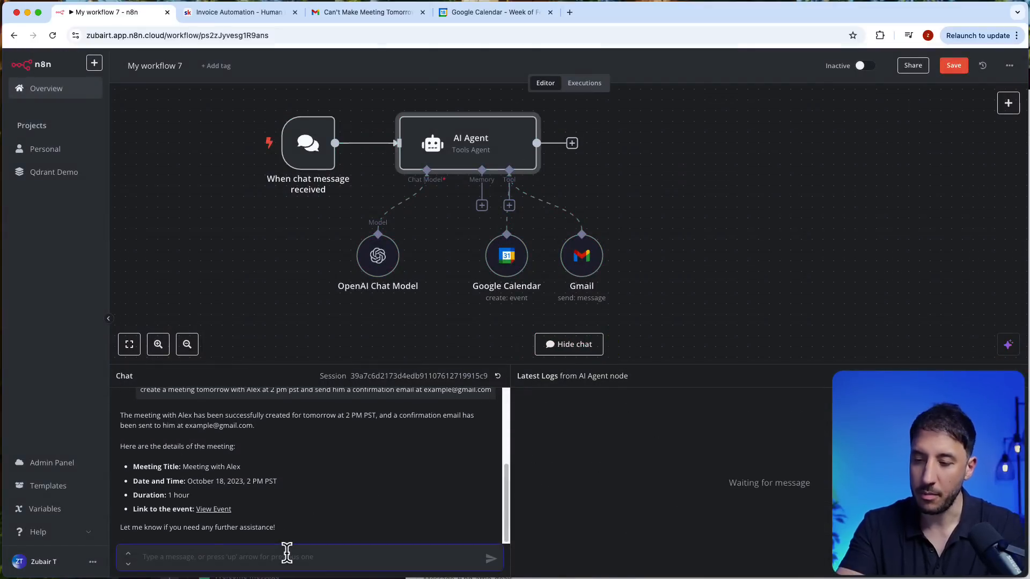
key("Up")
key("Return")
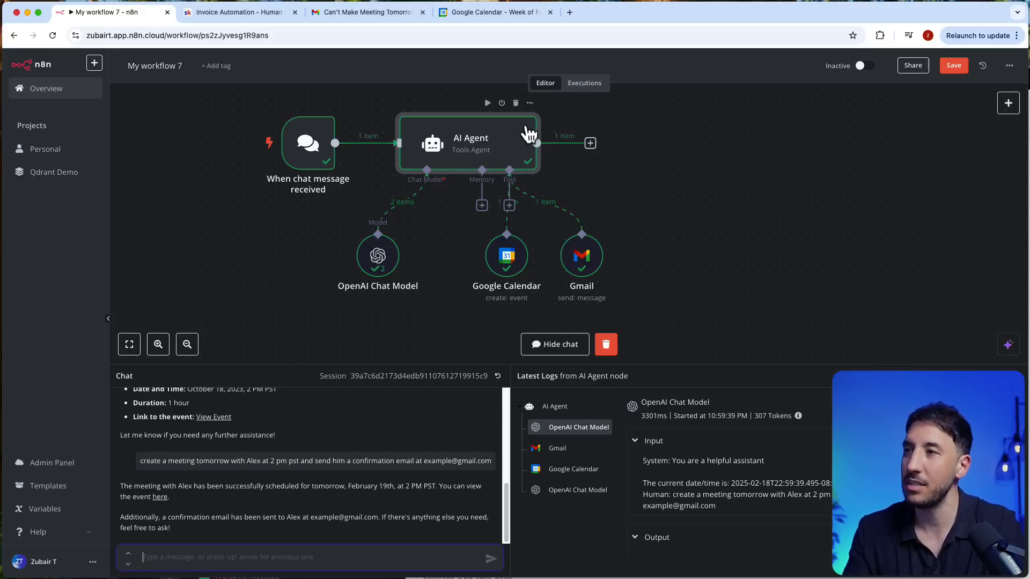
Step: Switch to Google Calendar, check the details of the new 2 pm meeting on Wednesday, and return to n8n
left_click(478, 18)
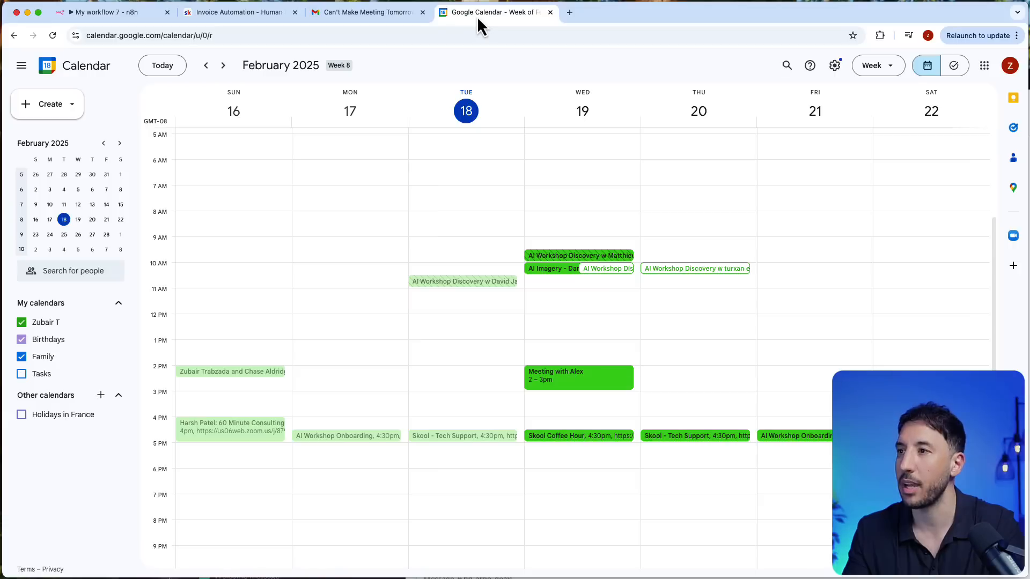
left_click(585, 382)
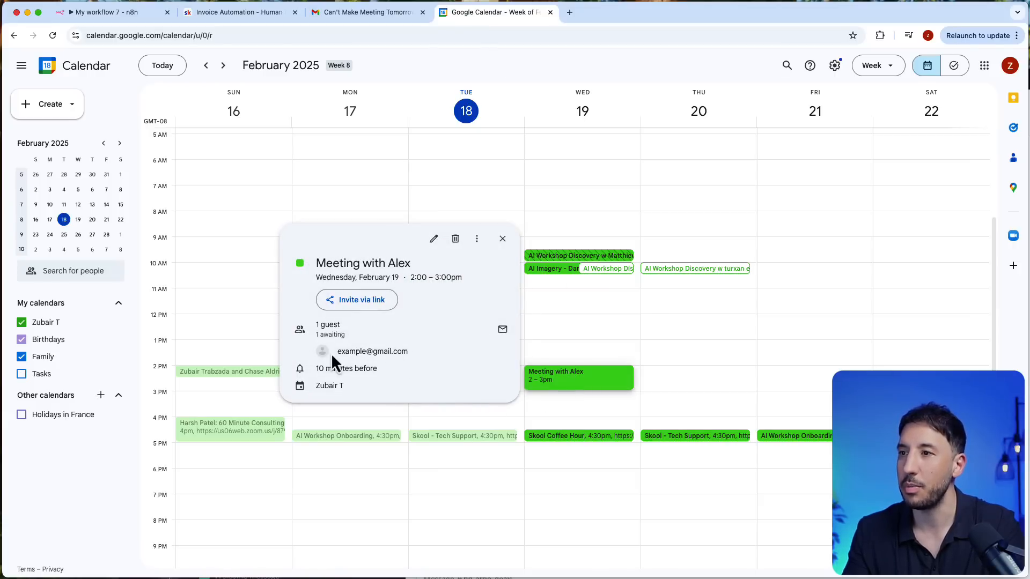
left_click(520, 51)
key("super+1")
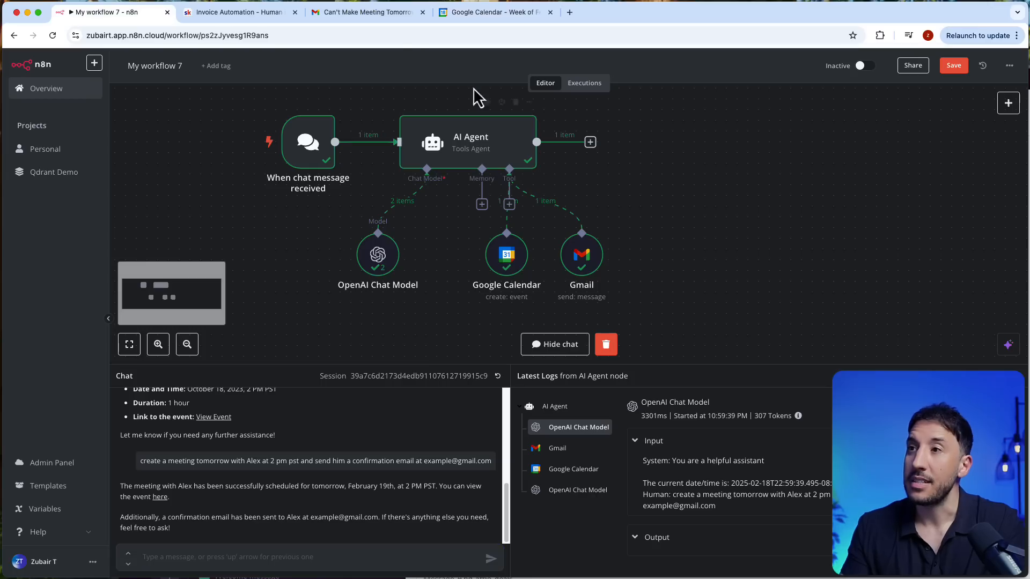
Step: Hide the chat and logs area and reposition the workflow on the full canvas
left_click(241, 12)
left_click(129, 11)
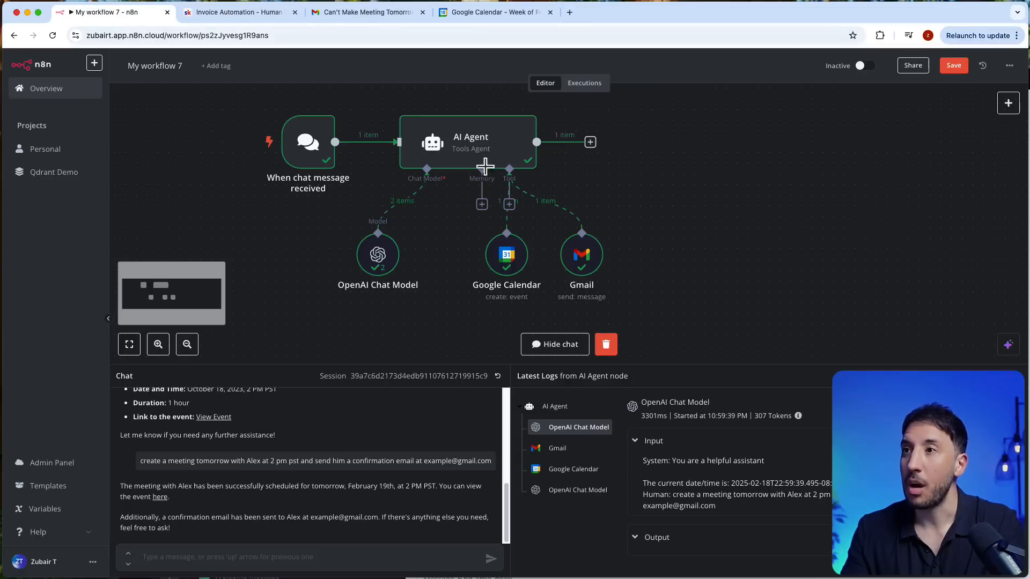
left_click(1015, 375)
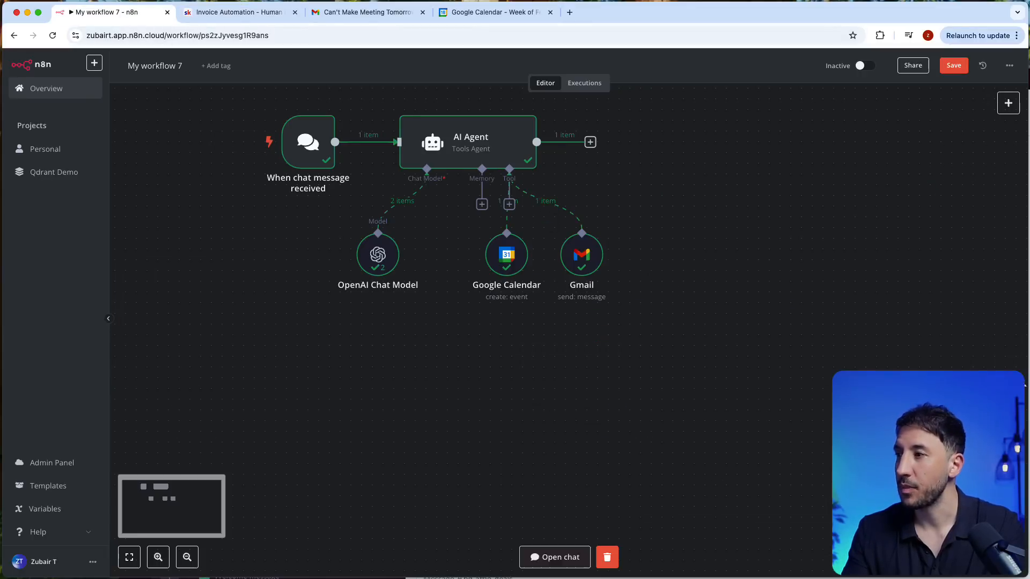
left_click_drag(637, 261, 555, 333)
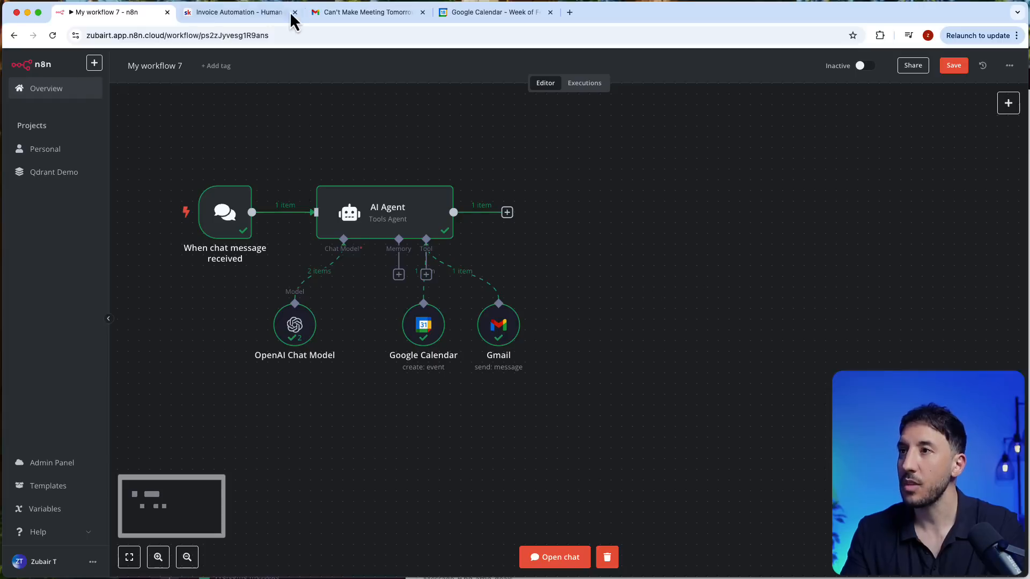
Step: Switch to the AI Workshop community on Skool and open the n8n AI Automations course in its classroom
left_click(217, 13)
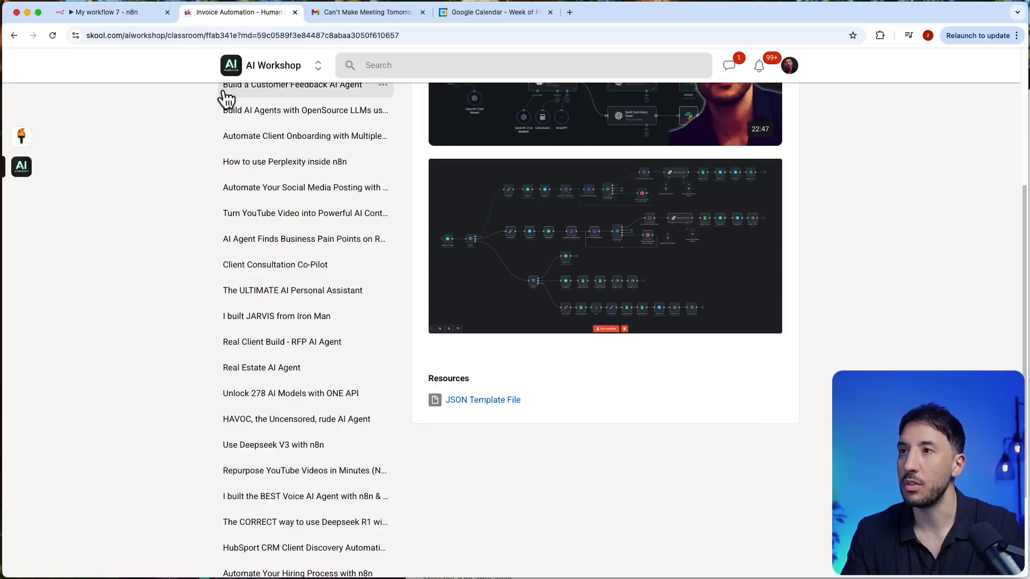
left_click(237, 72)
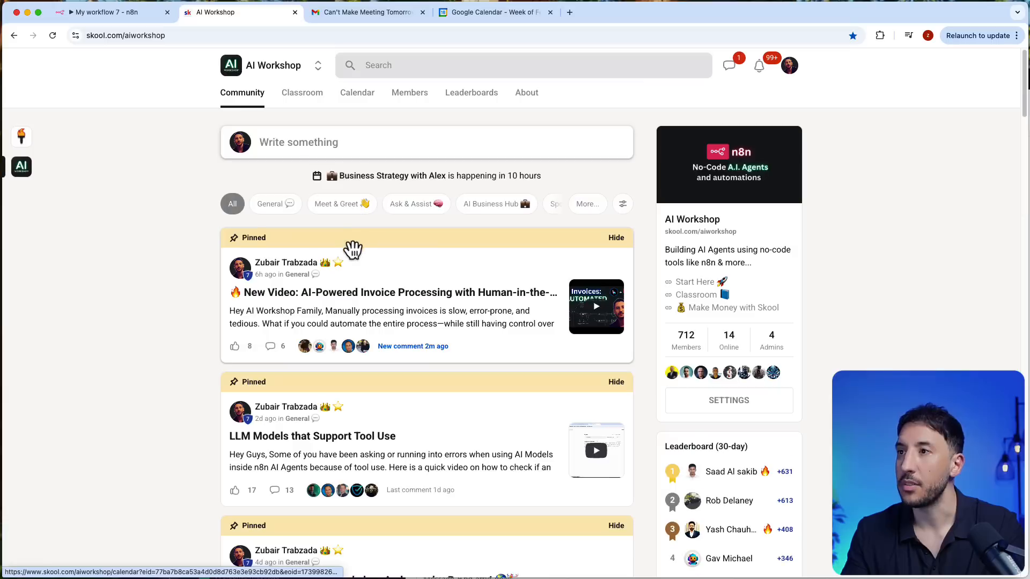
left_click(300, 106)
left_click(687, 218)
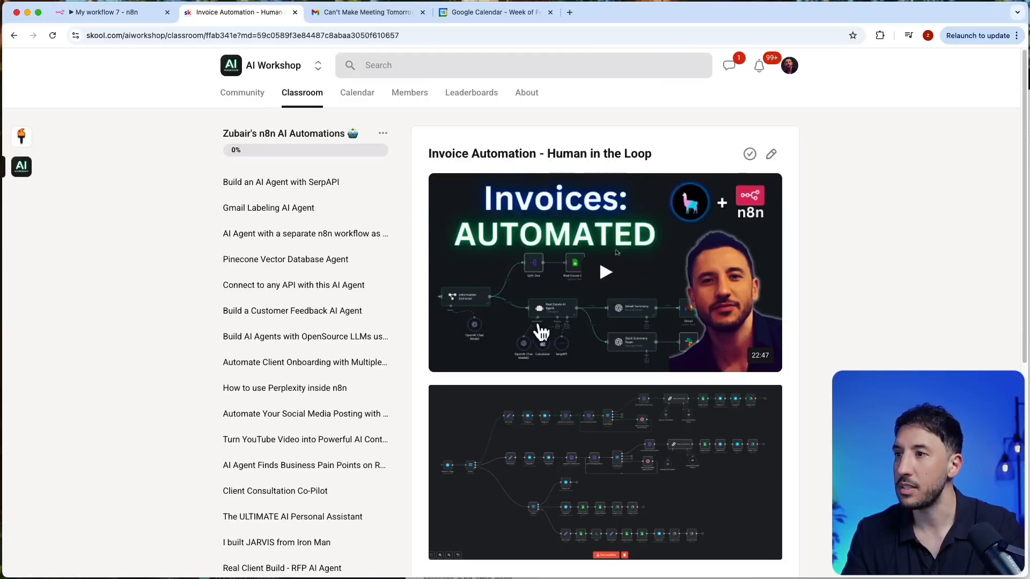
Step: Open the lesson "I built JARVIS from Iron Man" and download its template file
scroll(328, 311, "down", 3)
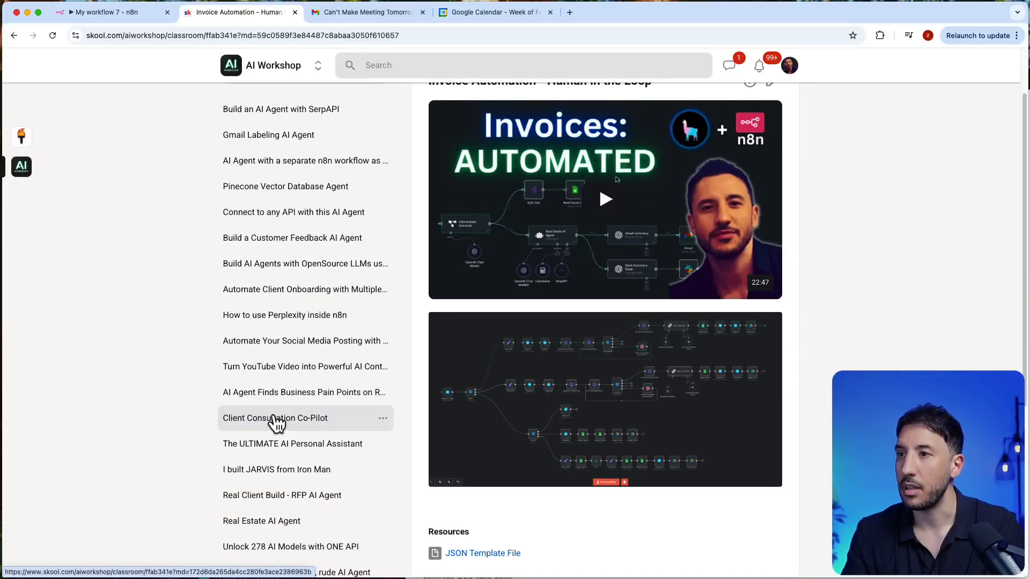
scroll(278, 403, "down", 1)
scroll(276, 399, "down", 3)
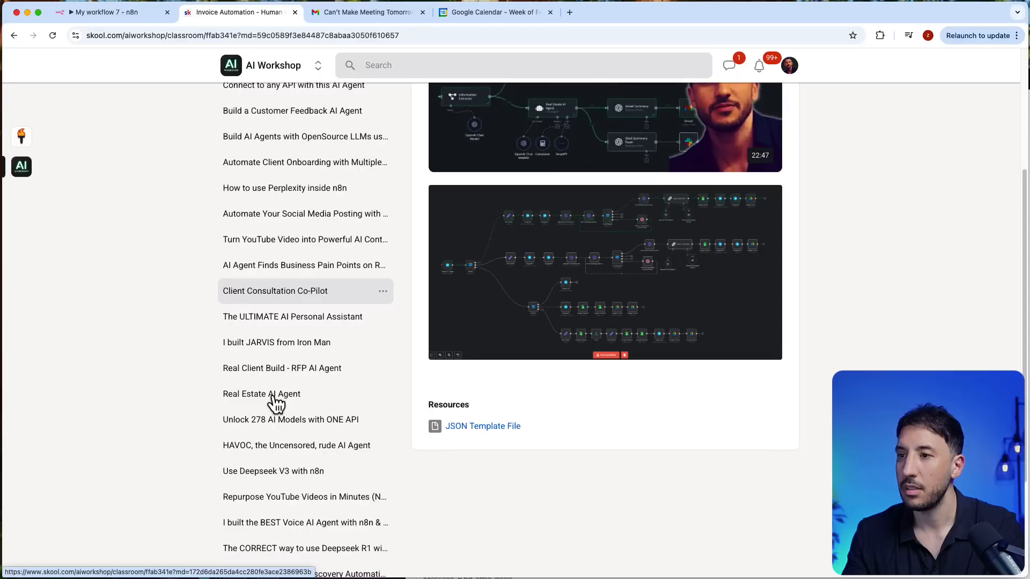
left_click(282, 349)
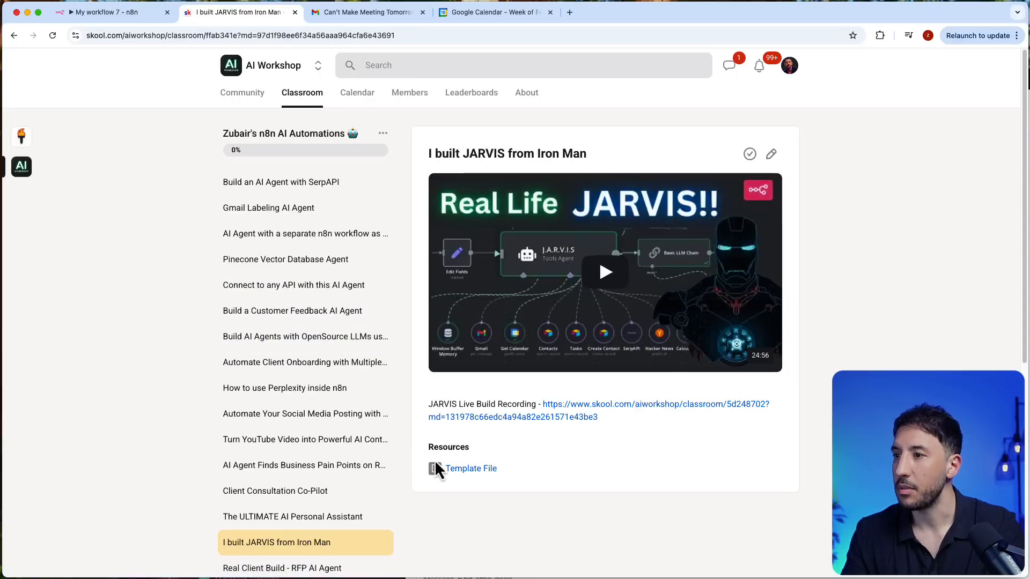
left_click(467, 468)
left_click(516, 356)
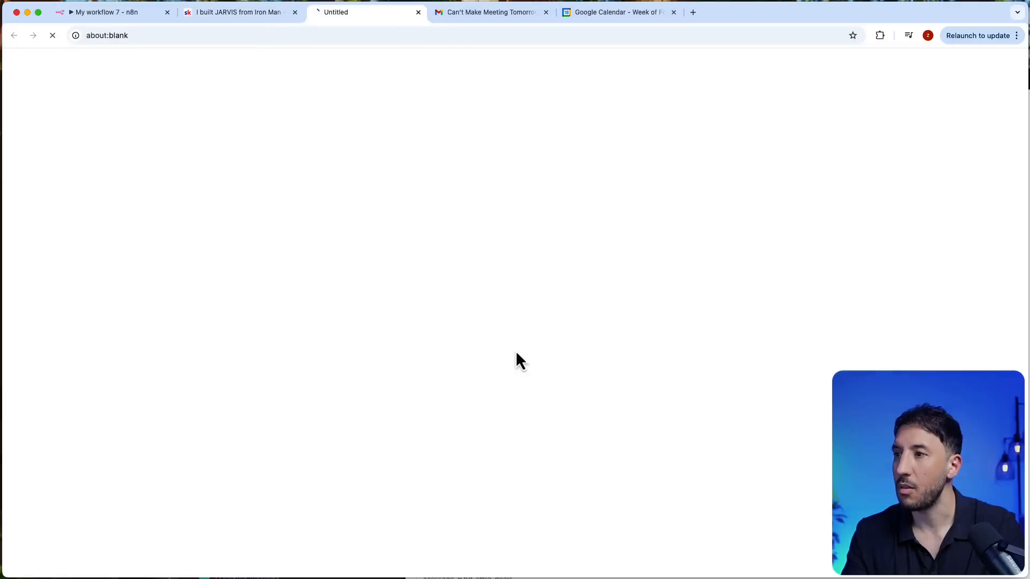
Step: Switch to n8n, import Jarvis-2 (4).json into My workflow 7, and place the imported nodes below the existing agent
left_click(130, 16)
left_click(1008, 67)
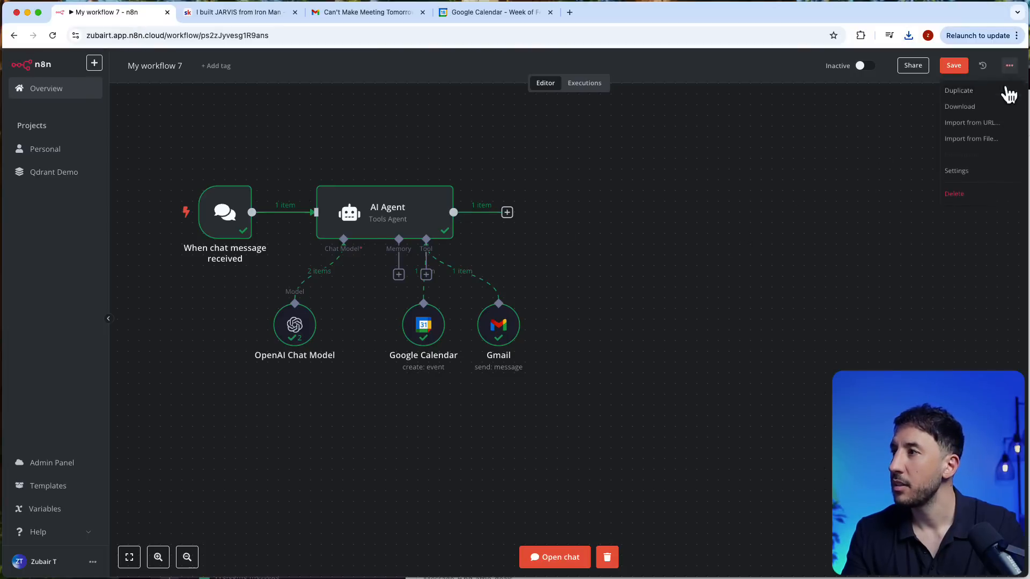
left_click(984, 136)
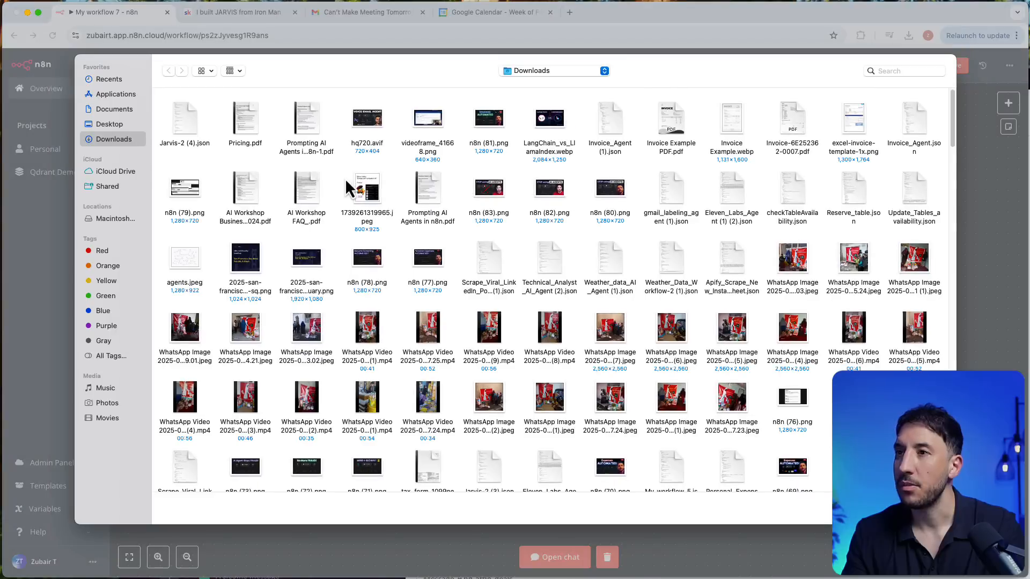
double_click(197, 122)
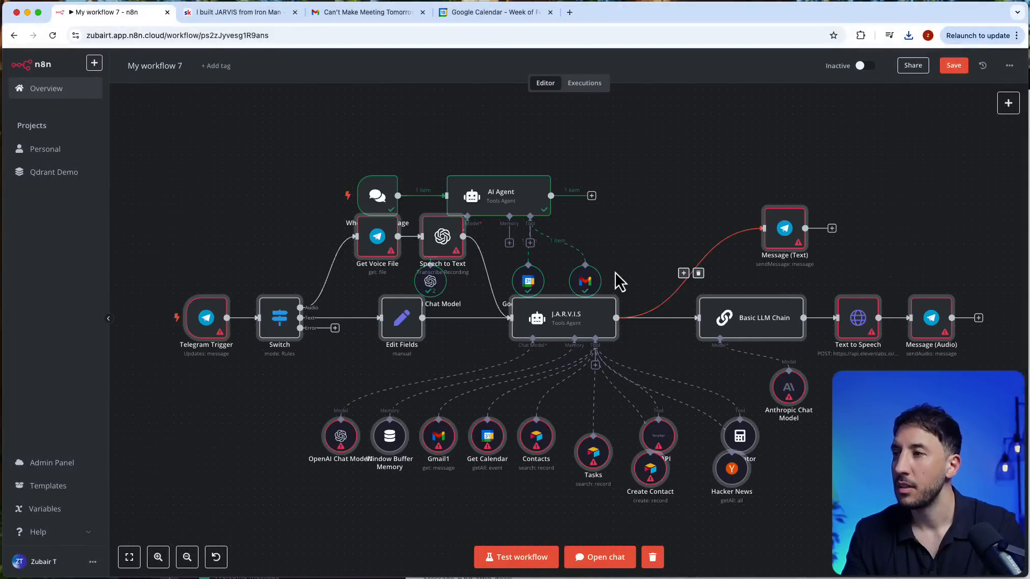
scroll(608, 262, "down", 5)
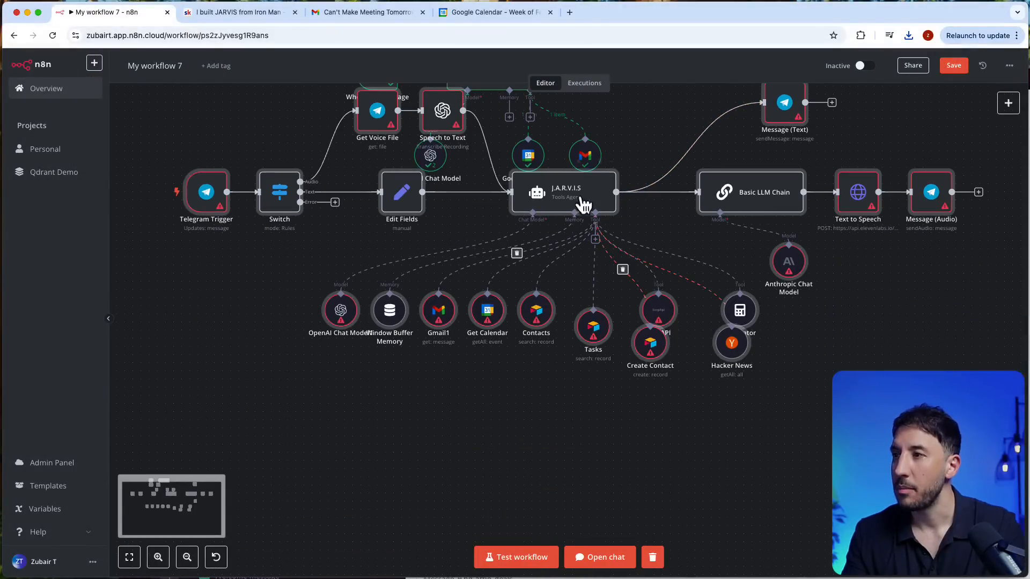
scroll(587, 211, "up", 5)
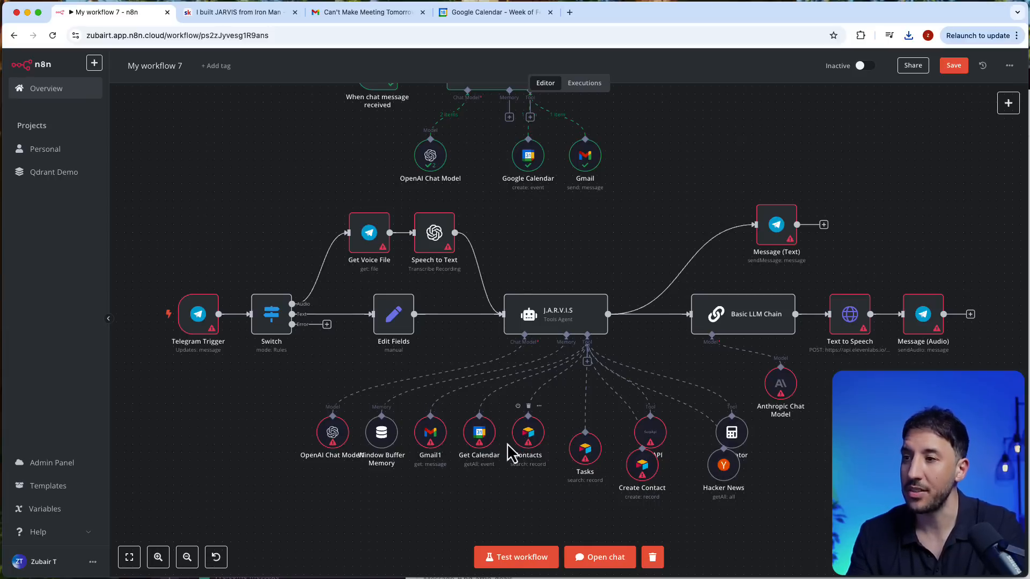
Step: Open the Create Contact tool, review its $fromAI values, and let the model define the Name value
double_click(642, 465)
scroll(542, 397, "down", 1)
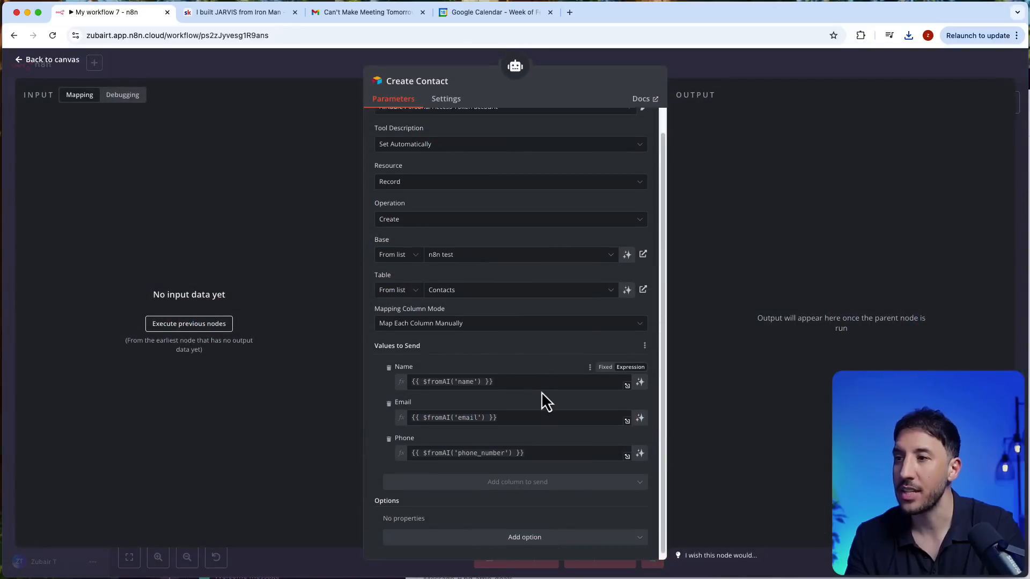
left_click(514, 378)
left_click(519, 363)
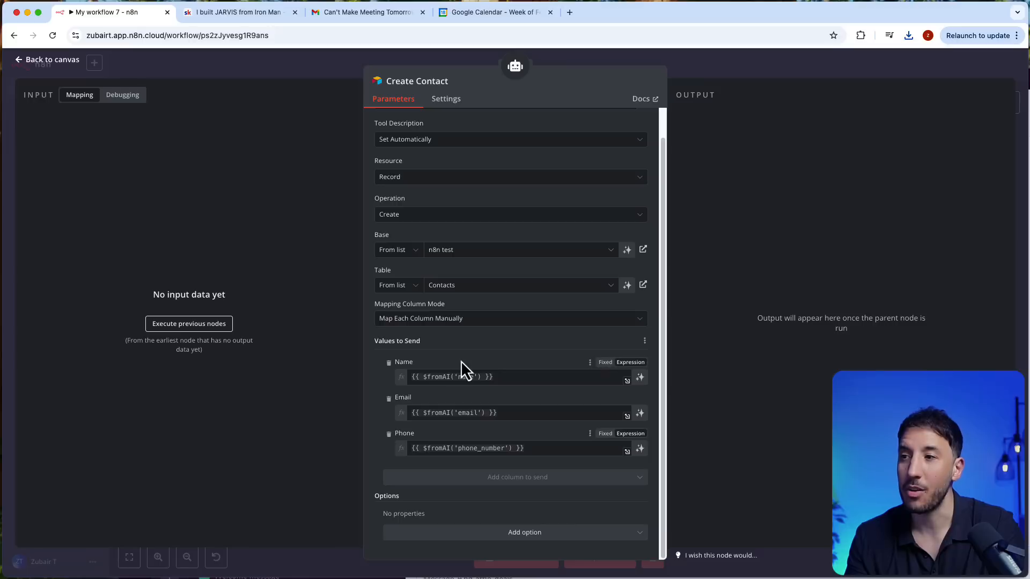
left_click(640, 380)
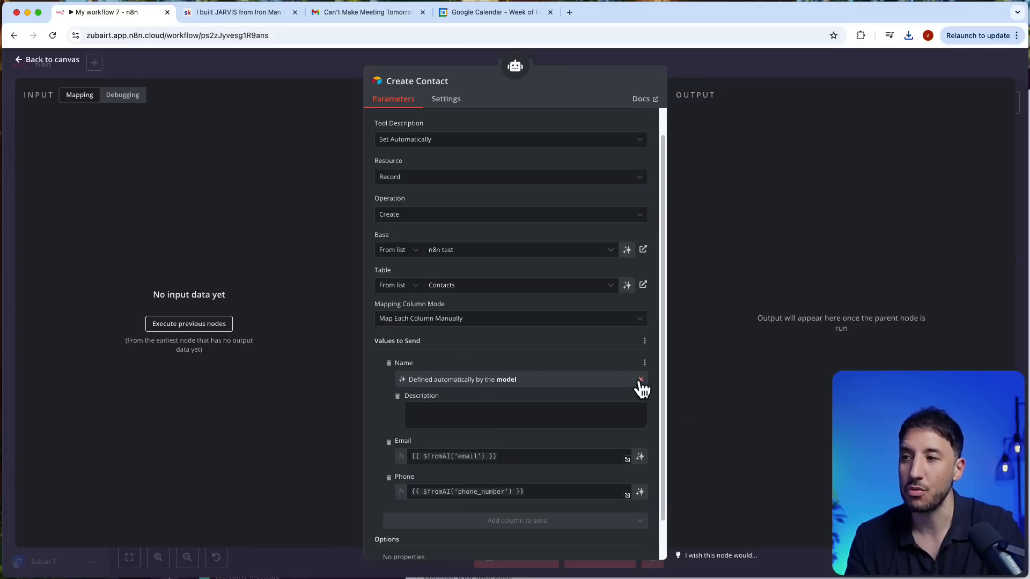
Step: Remove the model-defined setting from the Create Contact tool's Name value, review the Email $fromAI expression, and return to the canvas
left_click(640, 380)
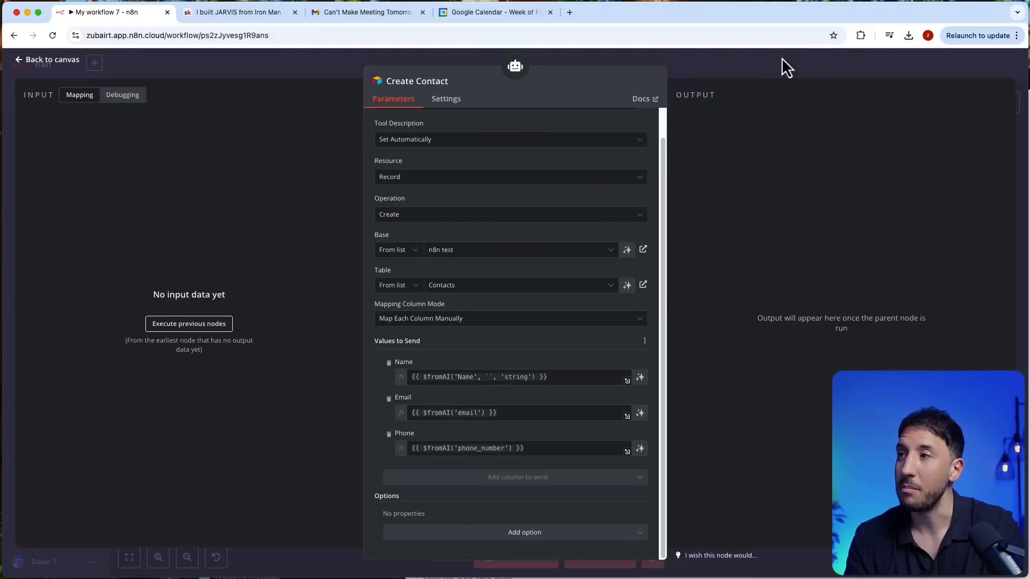
left_click_drag(502, 413, 409, 412)
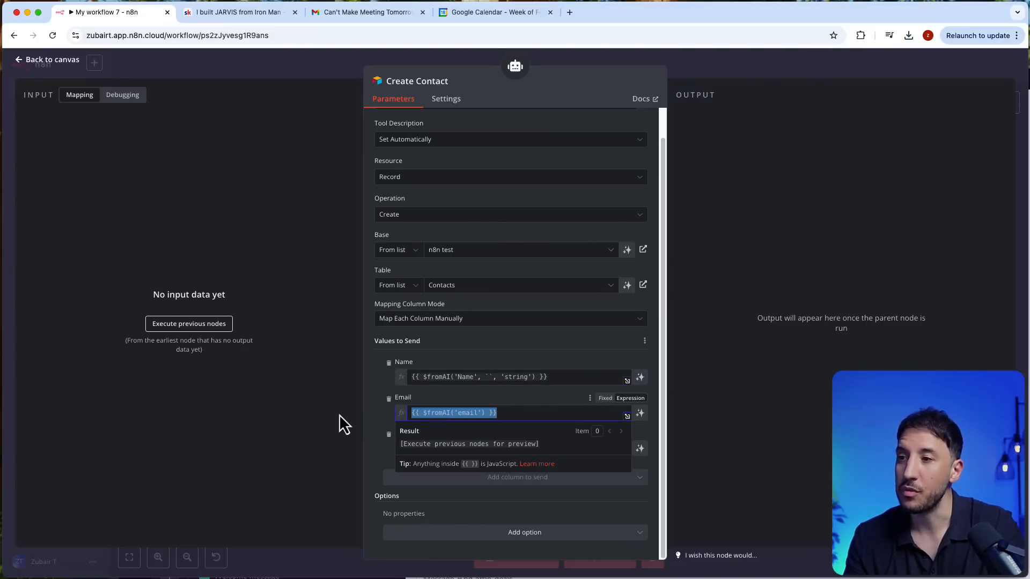
left_click(507, 405)
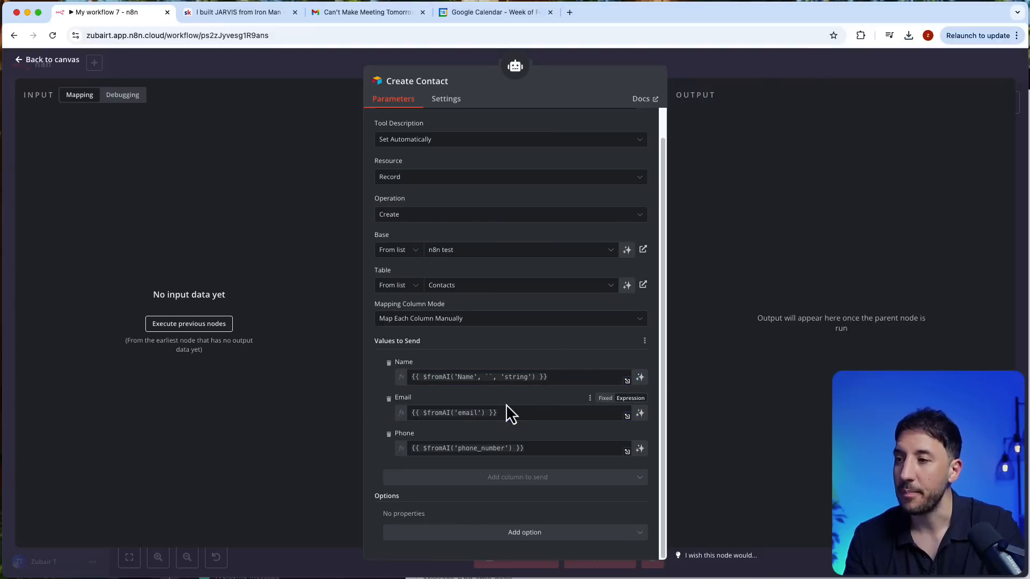
left_click(467, 419)
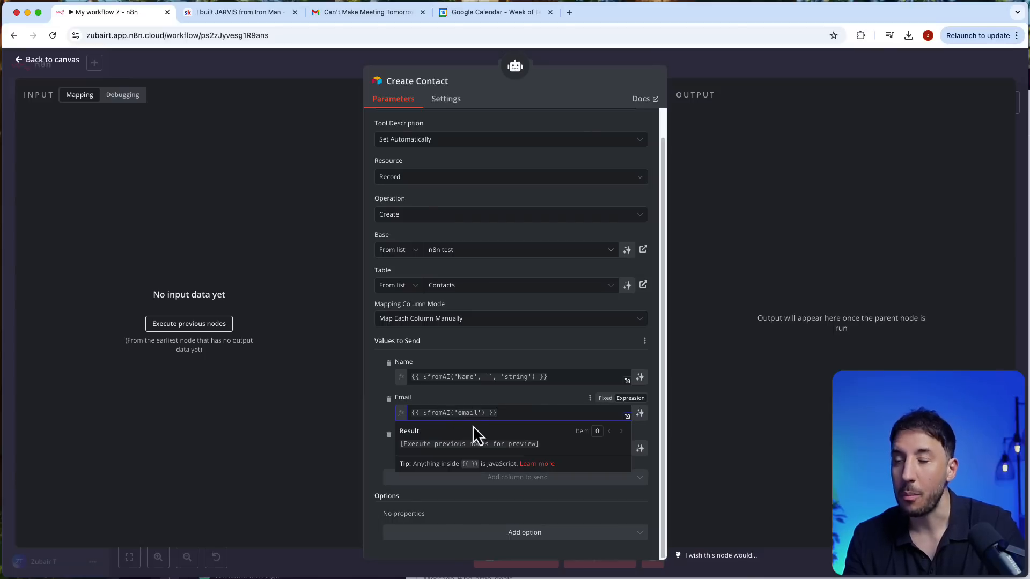
left_click(684, 73)
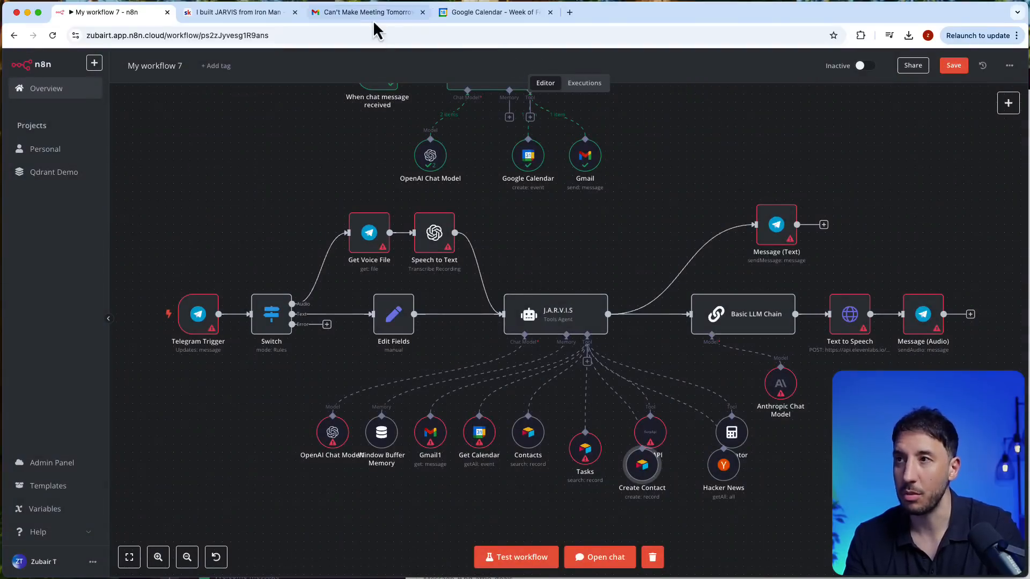
Step: Switch to Skool to browse the AI Workshop community's Ask & Assist posts, and return to the AI Agent in My workflow 7 in n8n
left_click(255, 21)
left_click(368, 188)
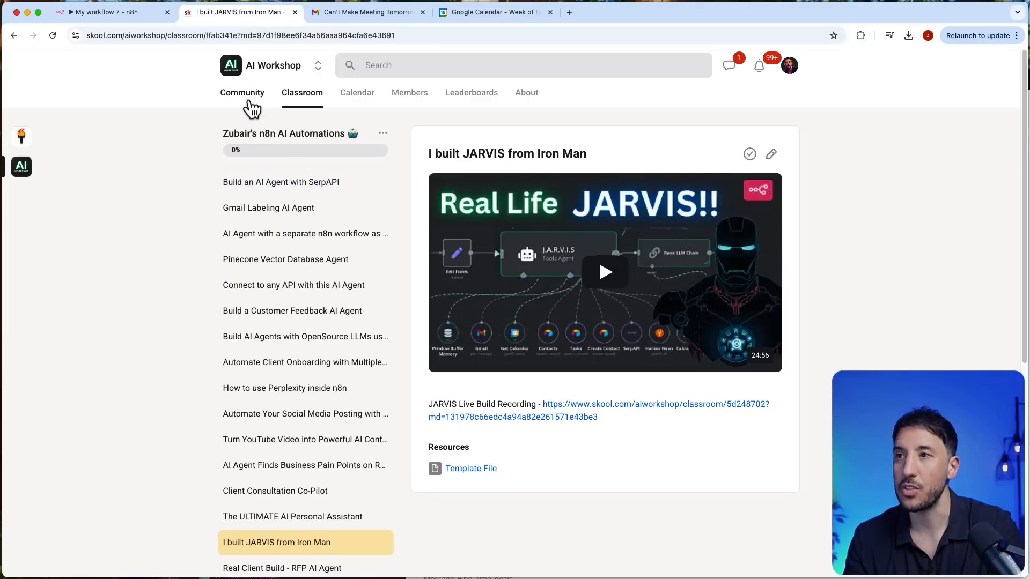
left_click(247, 95)
left_click(432, 204)
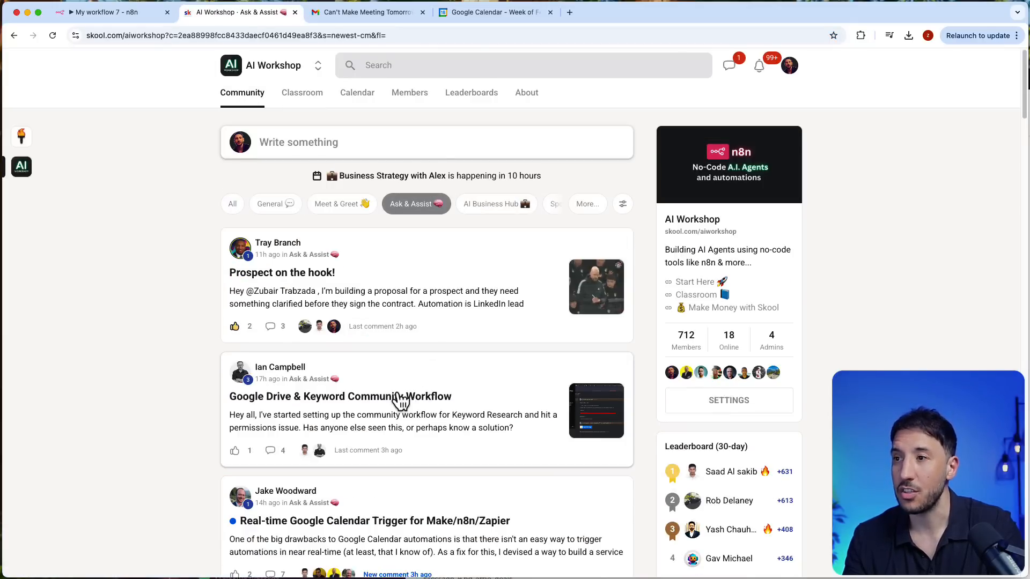
scroll(403, 395, "down", 12)
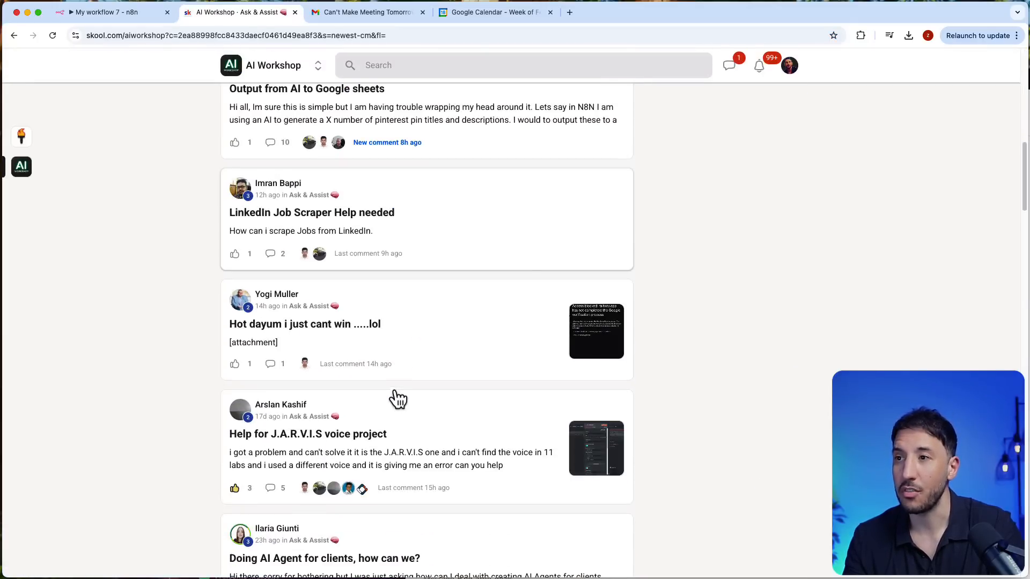
left_click(114, 16)
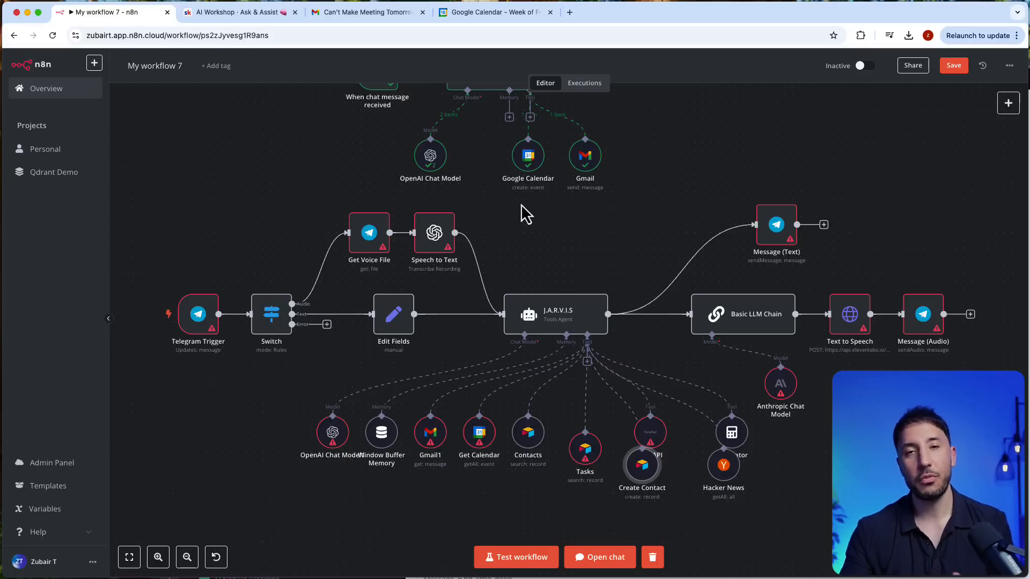
scroll(522, 206, "up", 5)
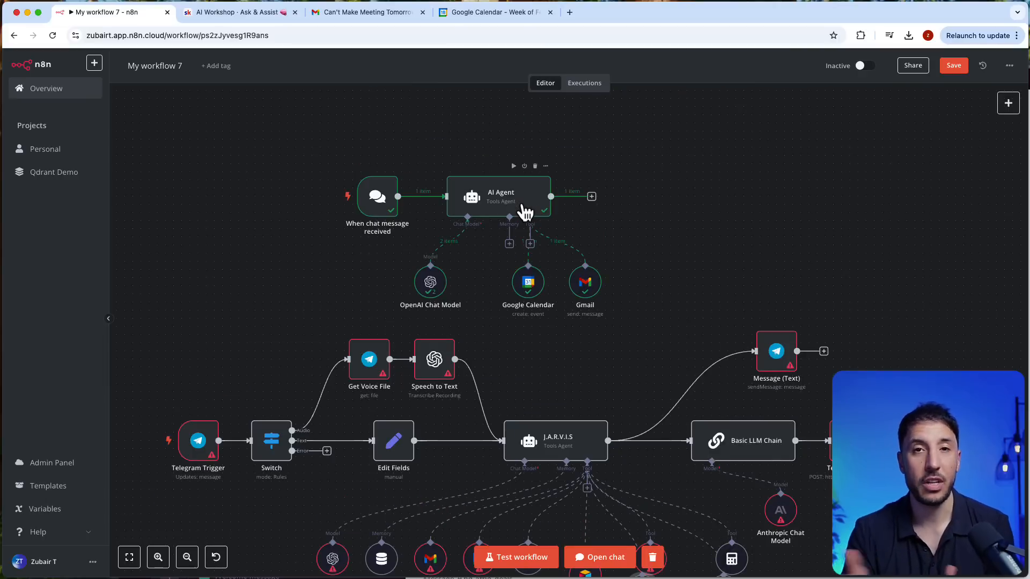